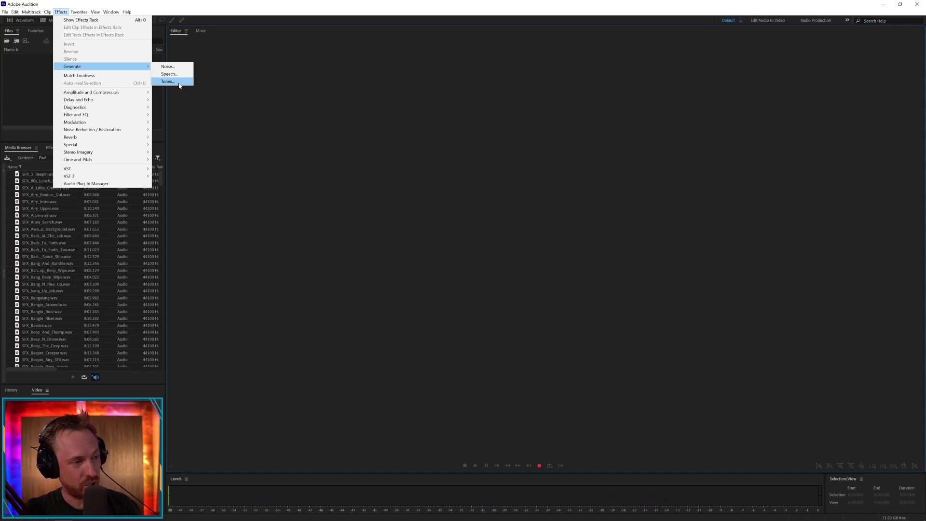
# Step: Choose Effects > Generate > Tones to generate a tone into a new audio file
pyautogui.click(168, 81)
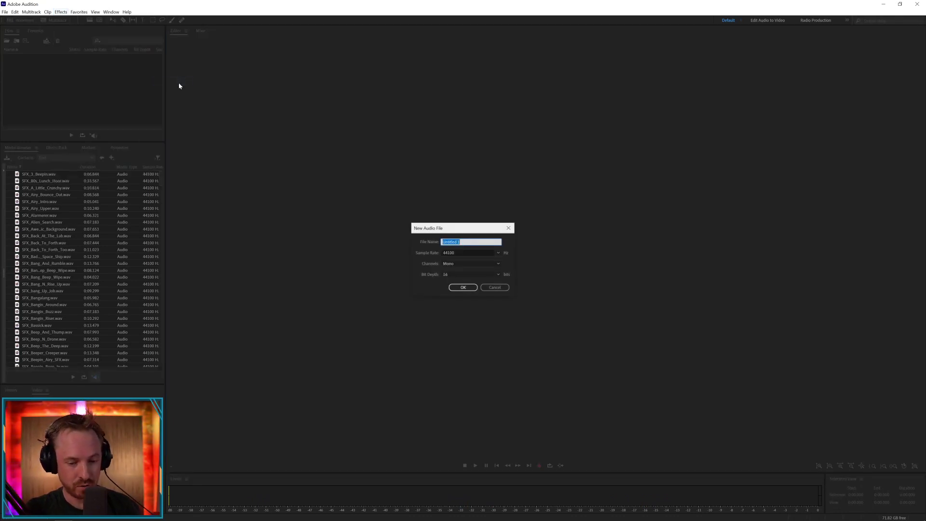
# Step: Create the new audio file and preview the tone at a 44 Hz base frequency
pyautogui.click(463, 288)
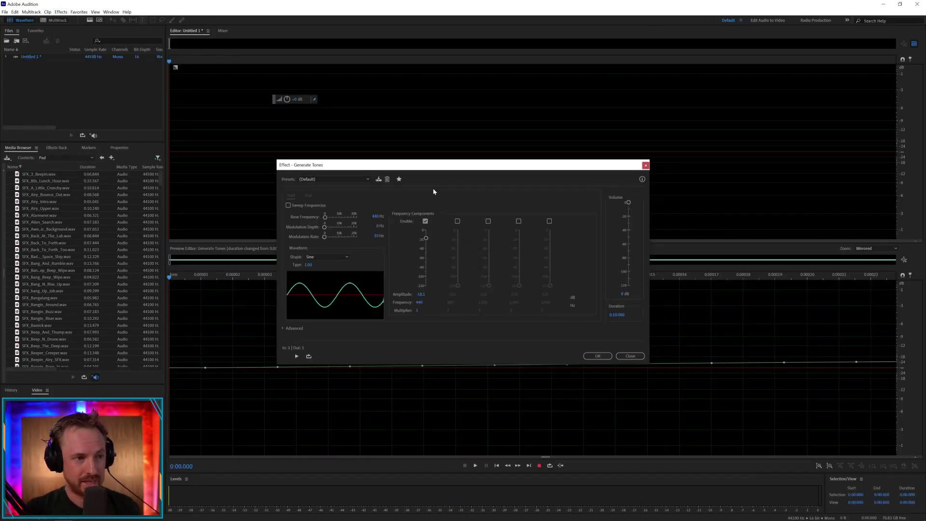
pyautogui.click(377, 216)
pyautogui.write('44')
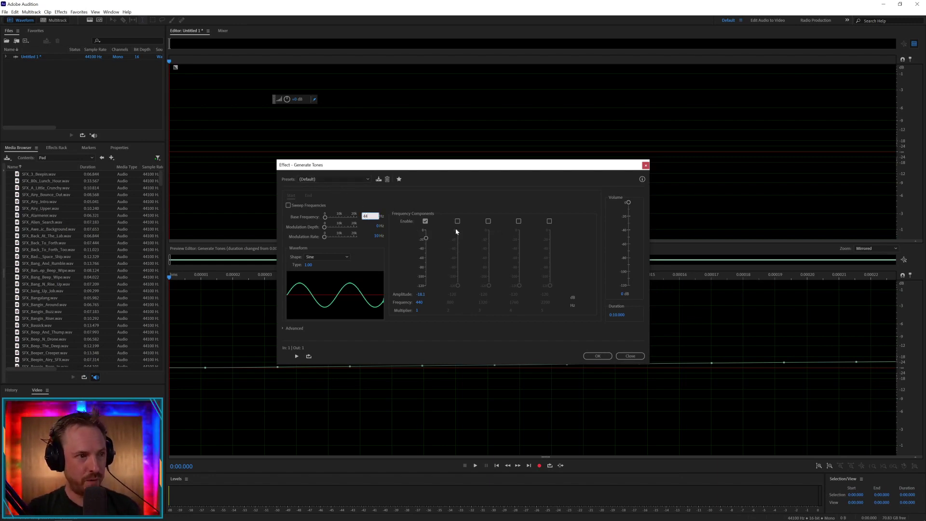
pyautogui.press('Return')
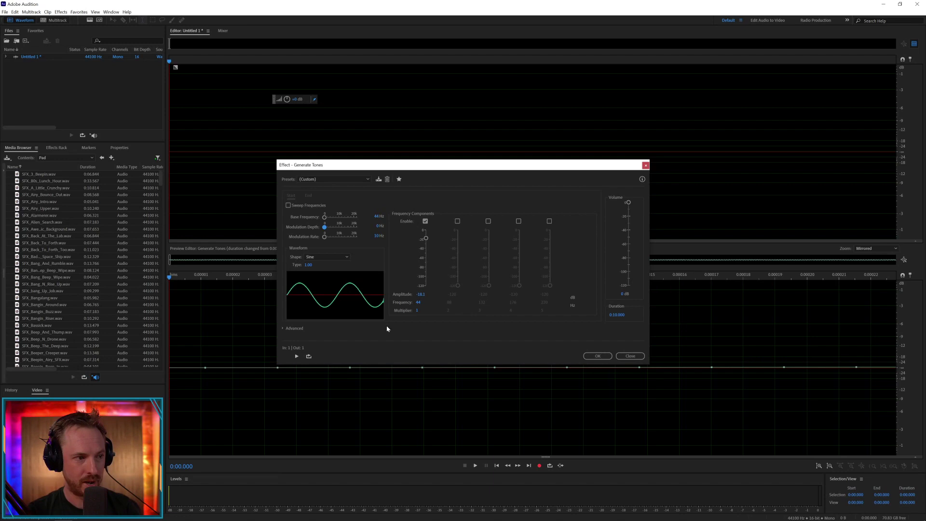
pyautogui.click(296, 356)
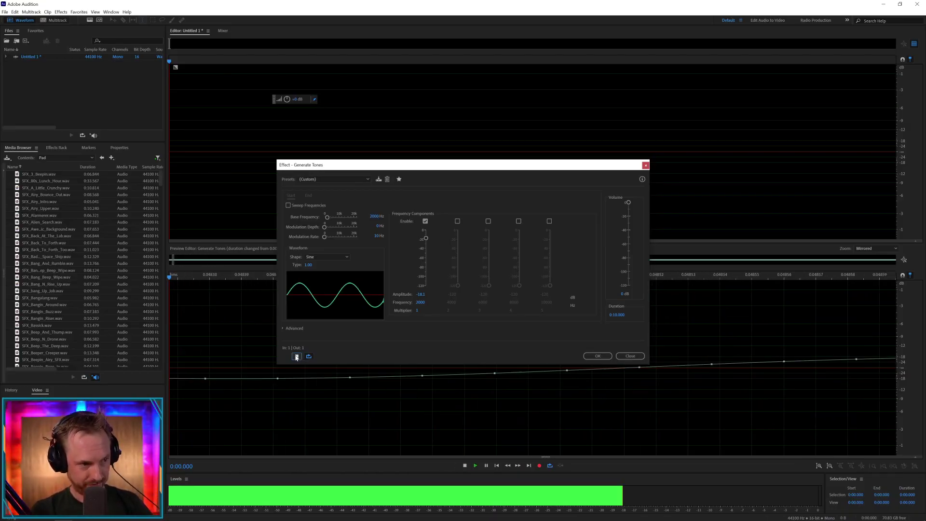
pyautogui.click(296, 356)
pyautogui.click(296, 356)
pyautogui.click(296, 356)
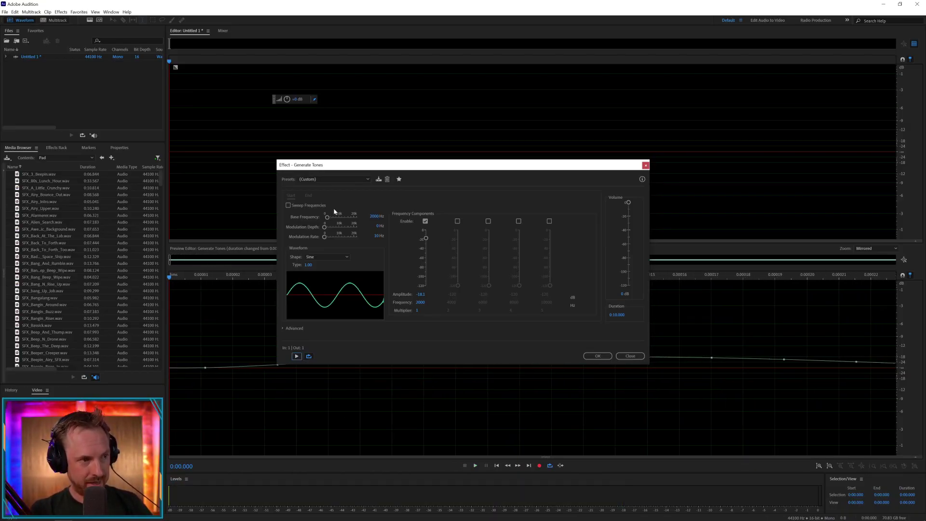
# Step: Raise the base frequency to 3000 Hz and preview the tone
pyautogui.click(379, 216)
pyautogui.write('3')
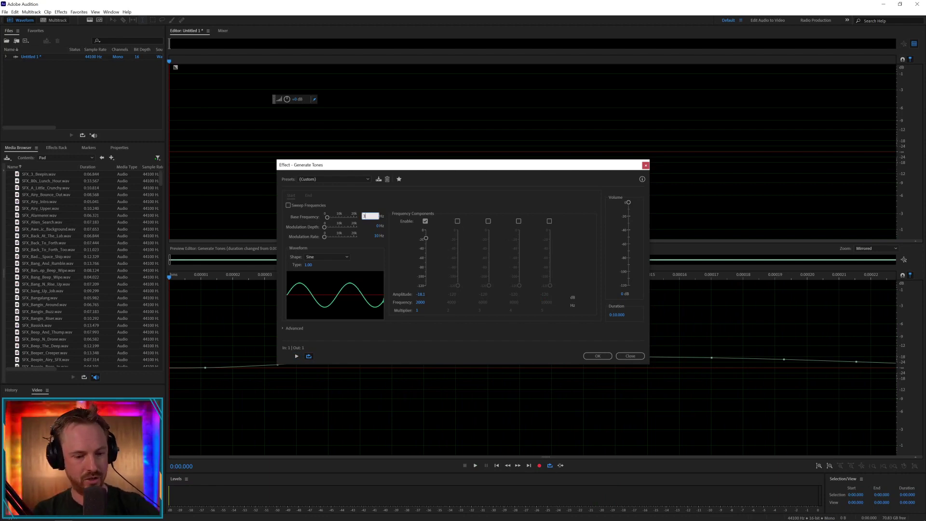
pyautogui.write('2000')
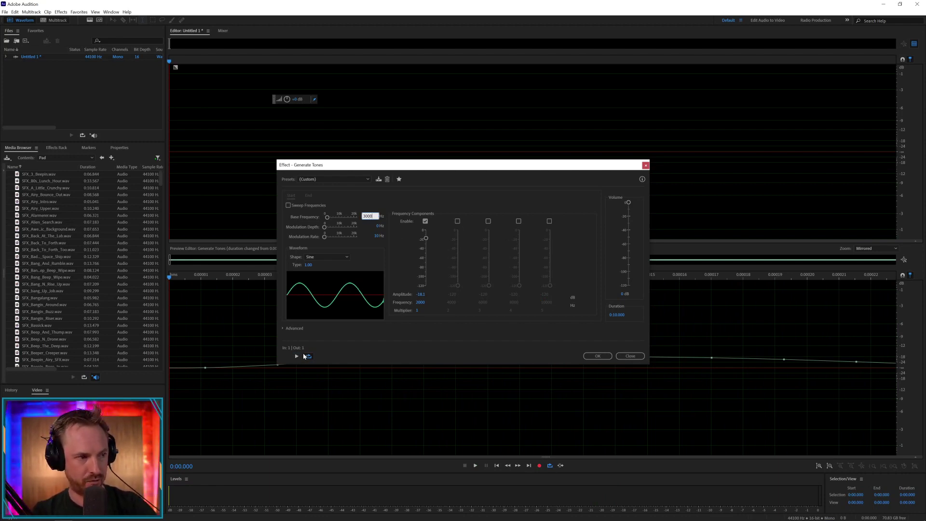
pyautogui.press('Return')
pyautogui.click(295, 356)
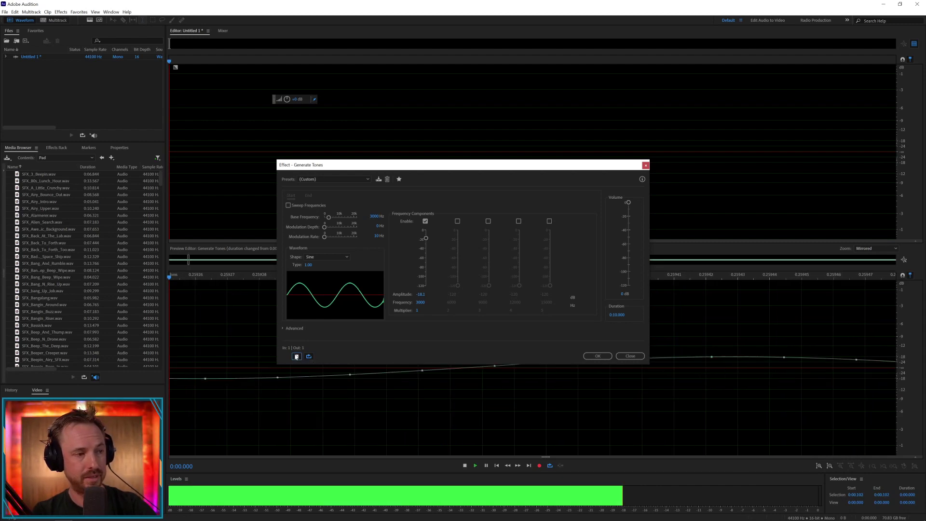
pyautogui.click(296, 356)
pyautogui.click(295, 356)
pyautogui.click(295, 356)
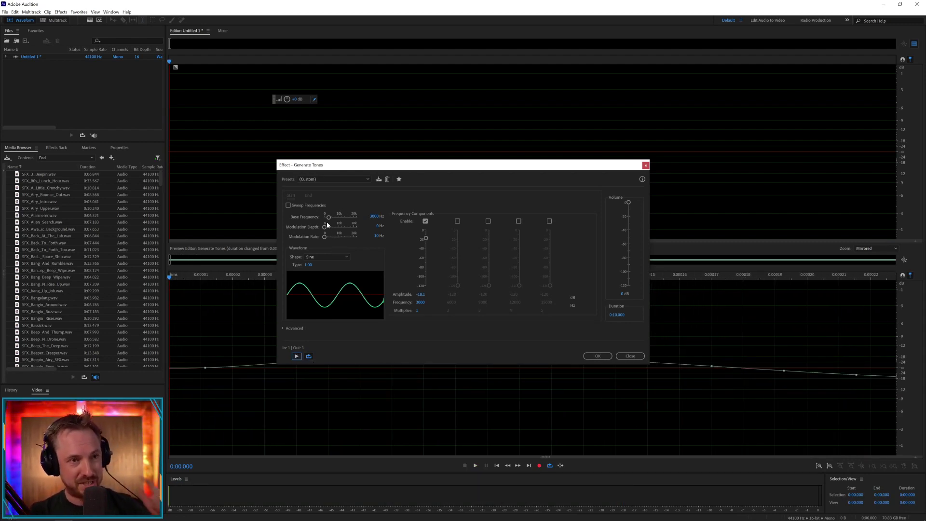
# Step: Enable Sweep Frequencies and re-enter the sweep's starting base frequency
pyautogui.click(295, 206)
pyautogui.click(309, 195)
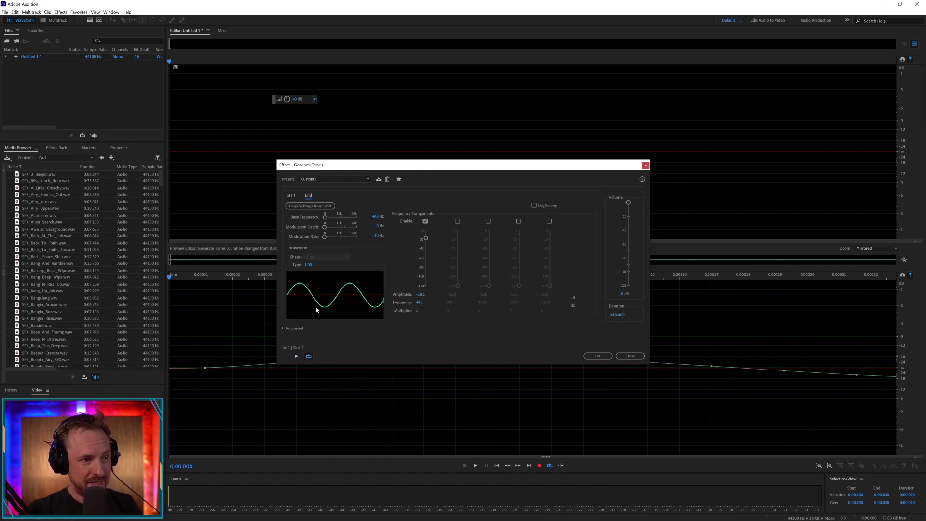
pyautogui.click(292, 196)
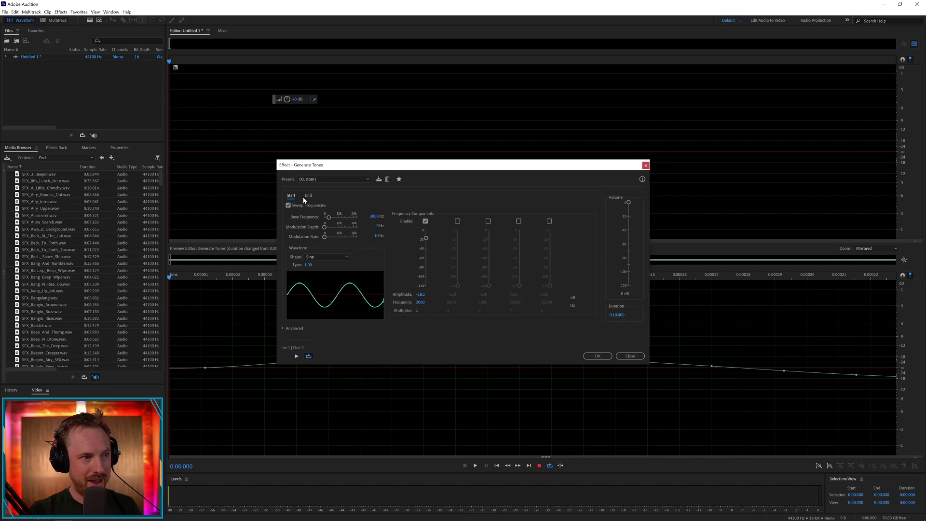
pyautogui.click(376, 215)
pyautogui.write('44')
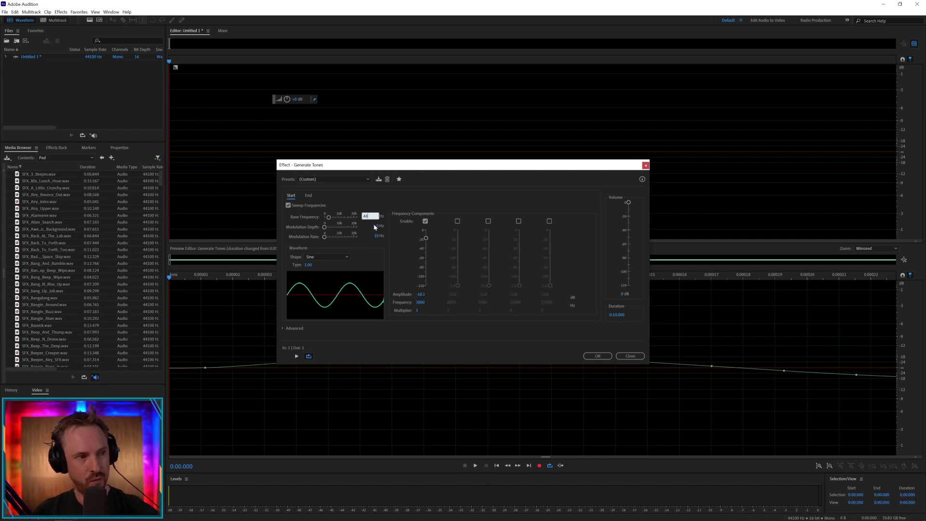
pyautogui.press('Return')
# Step: Set the sweep's ending base frequency to 4444 Hz and preview it
pyautogui.click(308, 195)
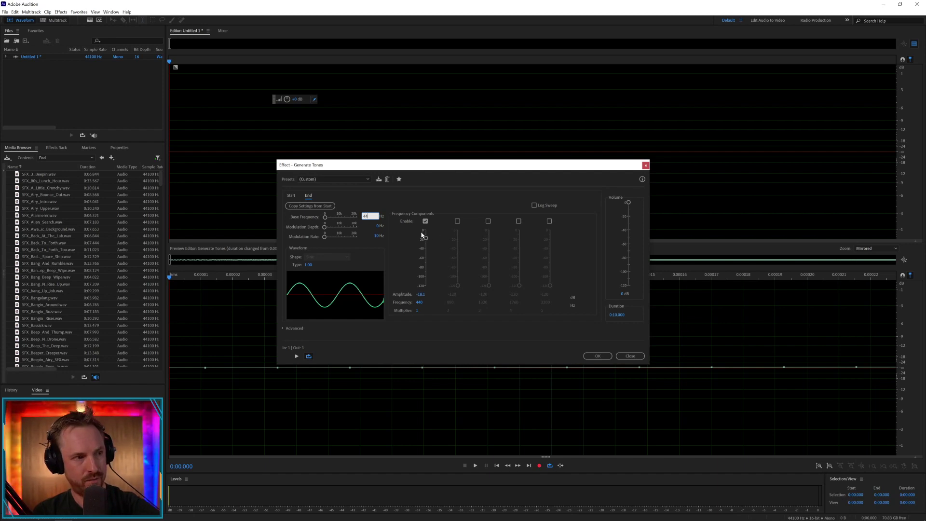
pyautogui.write('4444')
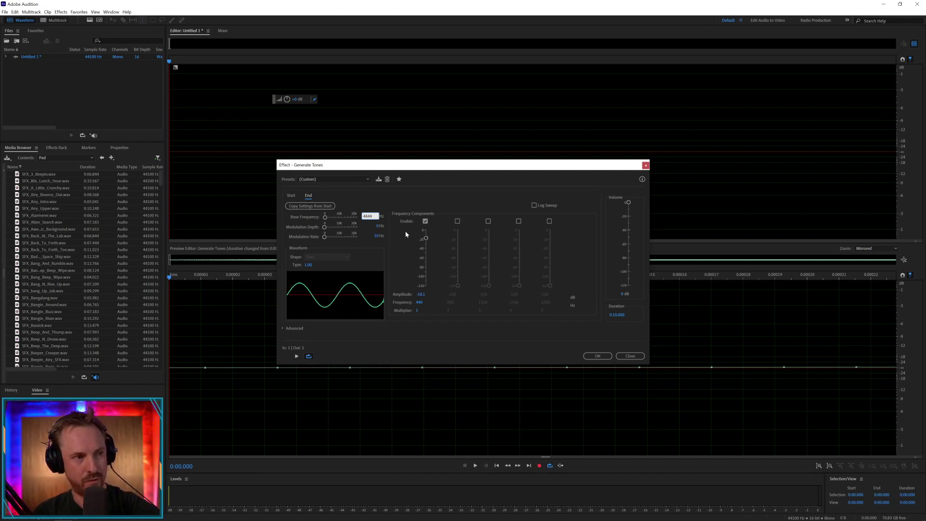
pyautogui.press('Return')
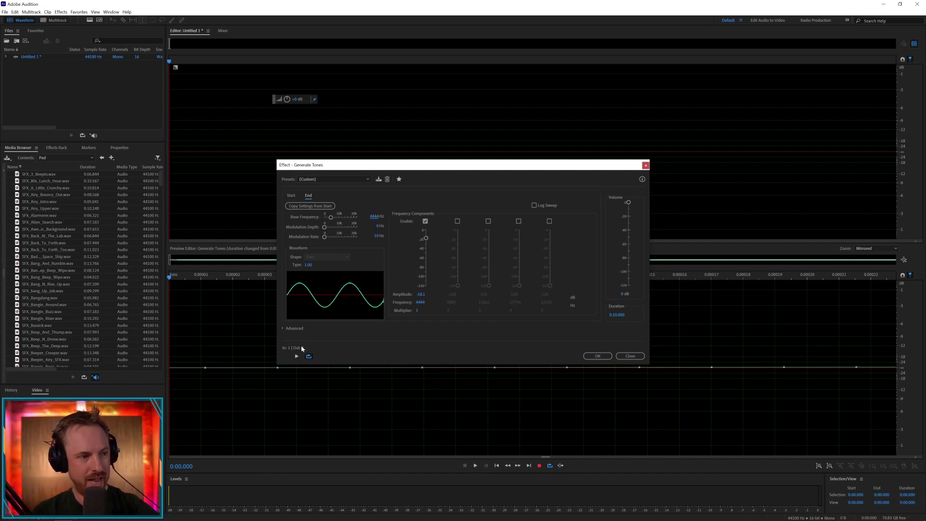
pyautogui.click(297, 356)
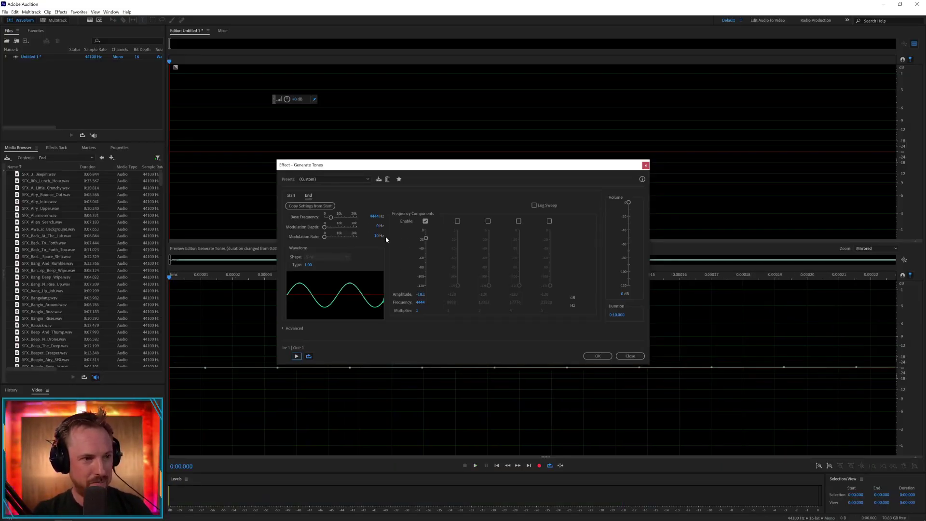
# Step: Shorten the sweep's duration from 10 seconds, previewing before and after a slight readjustment
pyautogui.moveTo(622, 316); pyautogui.dragTo(612, 329)
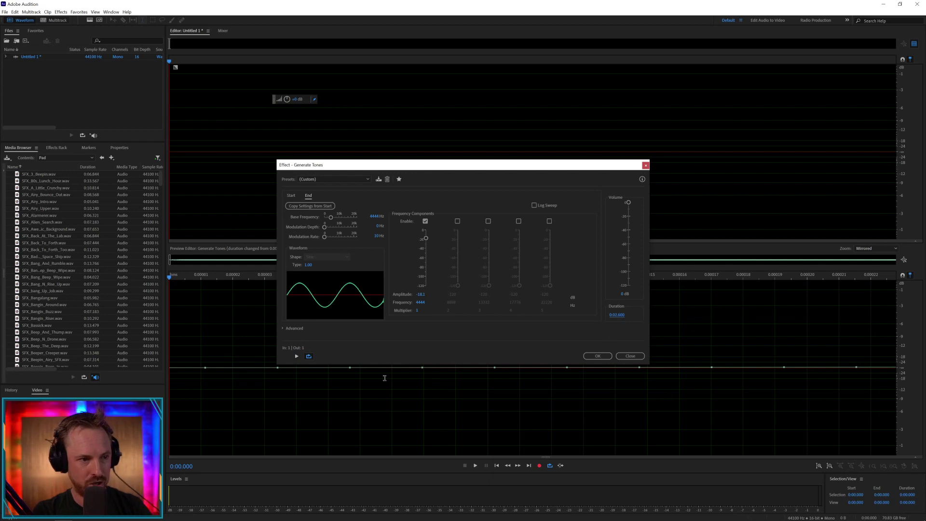
pyautogui.click(296, 357)
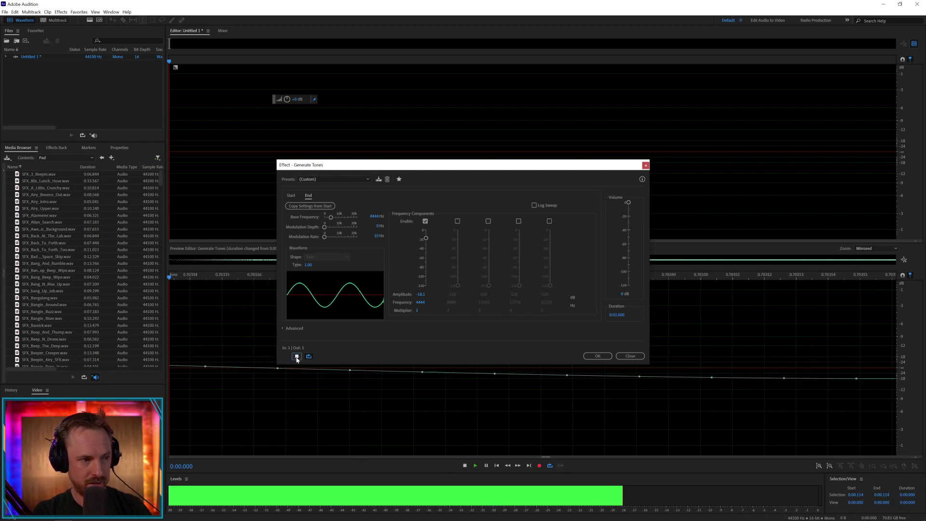
pyautogui.click(296, 357)
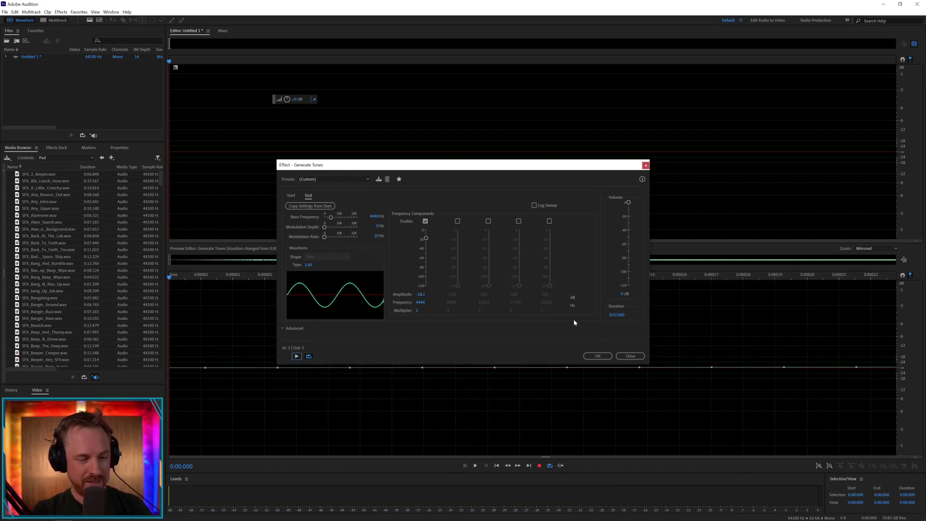
pyautogui.moveTo(622, 315); pyautogui.dragTo(619, 317)
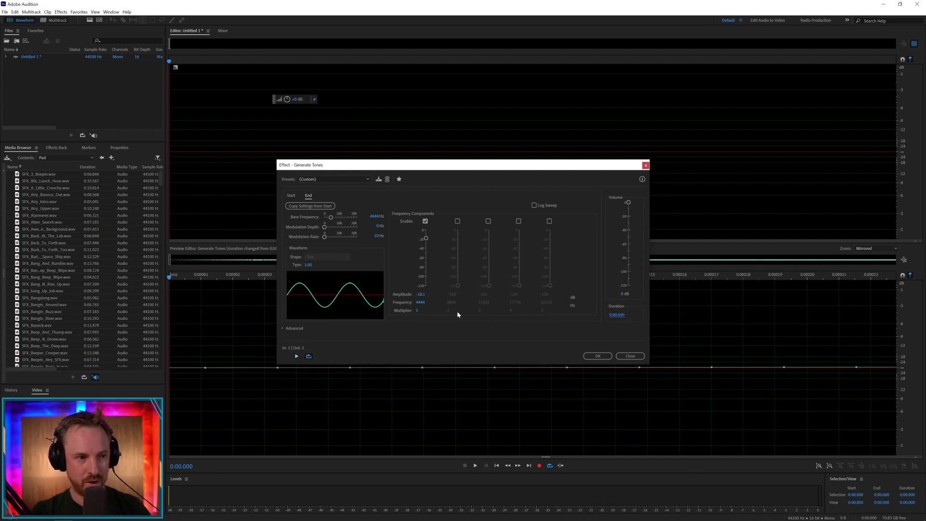
pyautogui.click(297, 356)
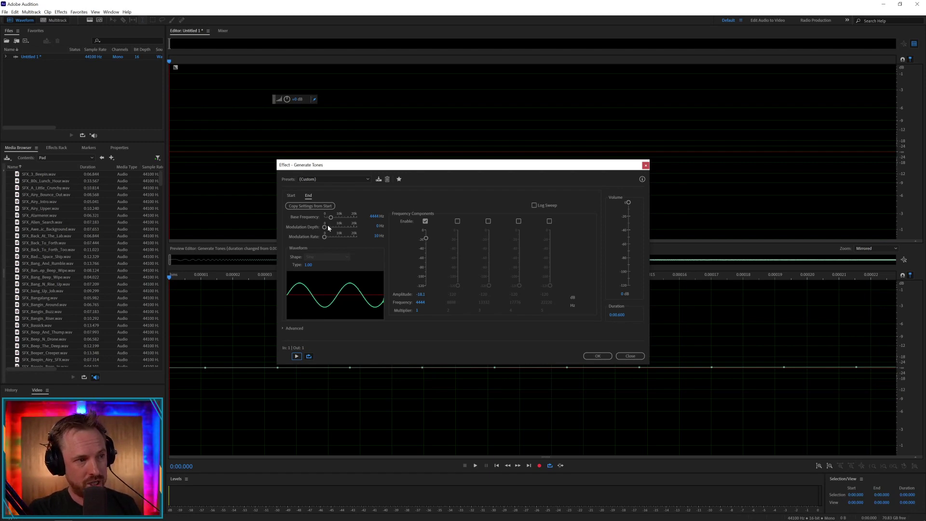
# Step: Add strong frequency modulation (about 9530 Hz depth) and preview it at a 1.2-second duration
pyautogui.moveTo(328, 227); pyautogui.dragTo(340, 228)
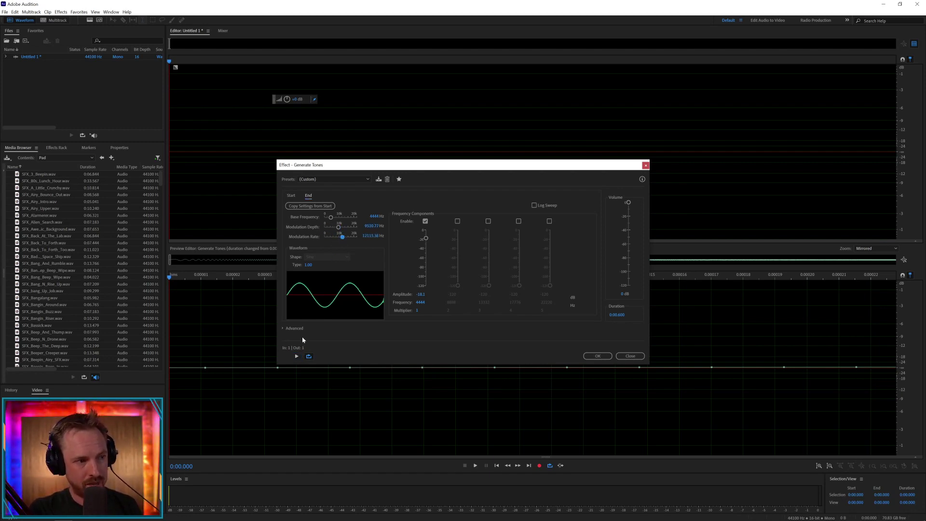
pyautogui.click(296, 356)
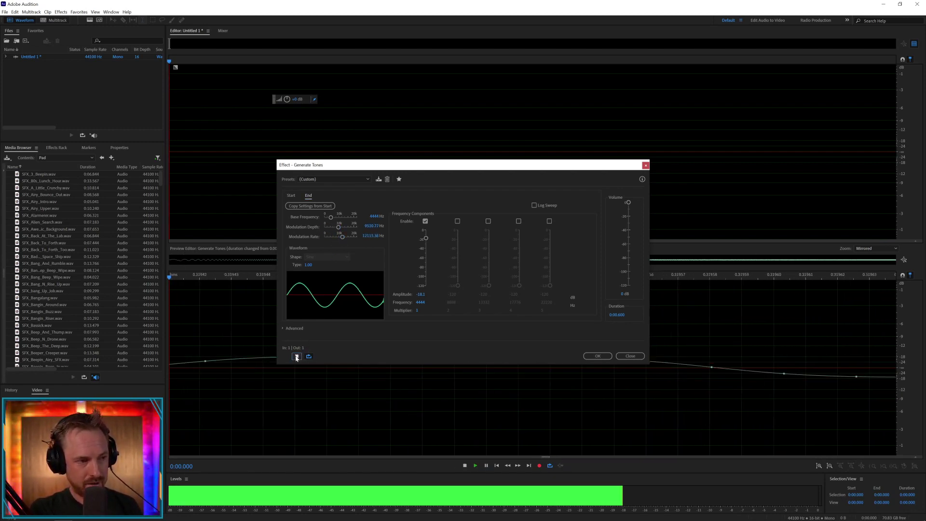
pyautogui.moveTo(616, 315); pyautogui.dragTo(609, 318)
pyautogui.click(616, 315)
pyautogui.write('1.2')
pyautogui.press('Return')
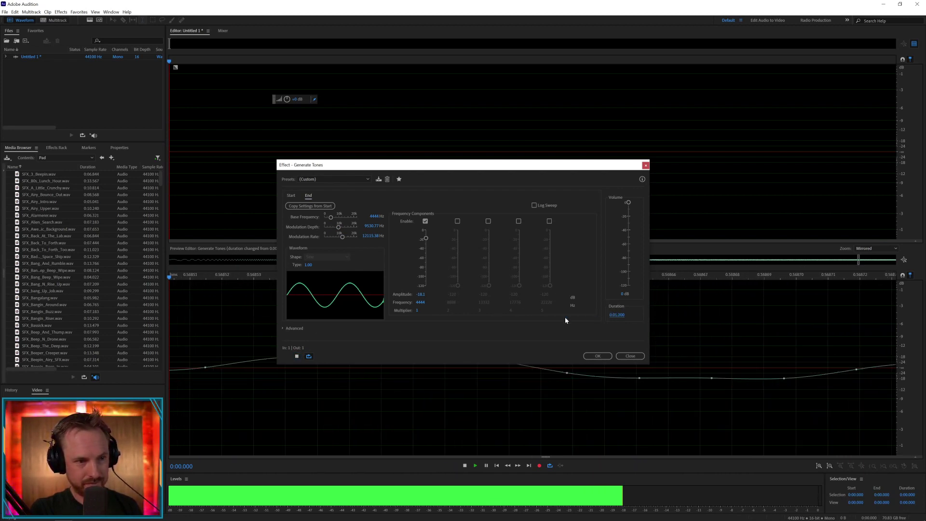
pyautogui.click(296, 356)
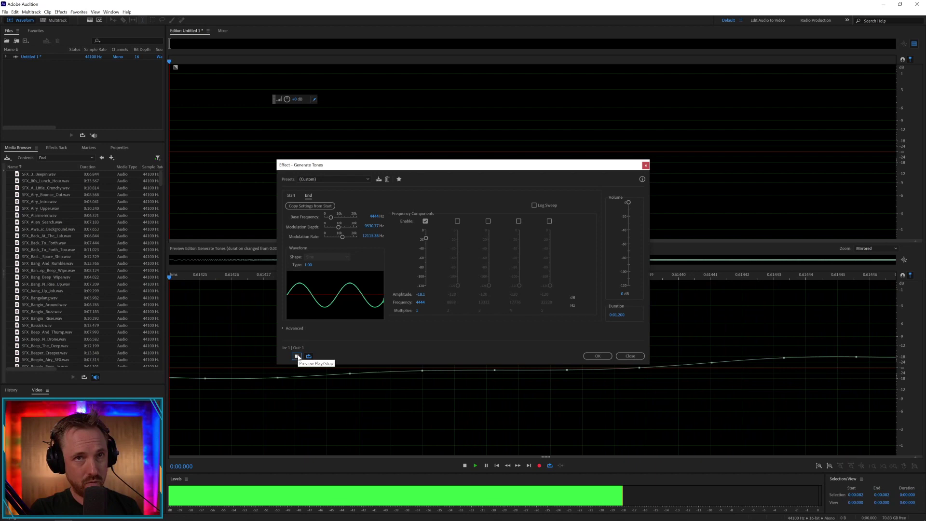
pyautogui.click(297, 356)
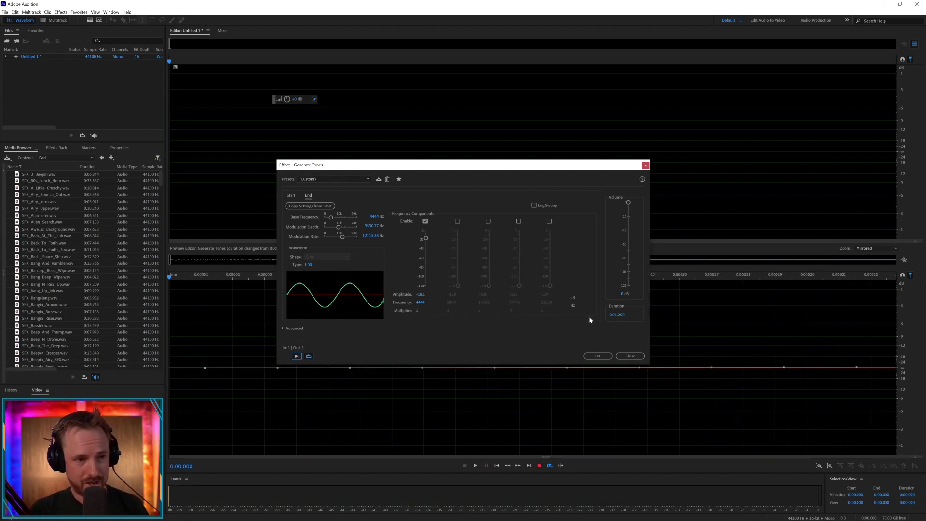
# Step: Cut the duration to 0.5 seconds and preview the modulated sweep
pyautogui.click(615, 315)
pyautogui.write('5')
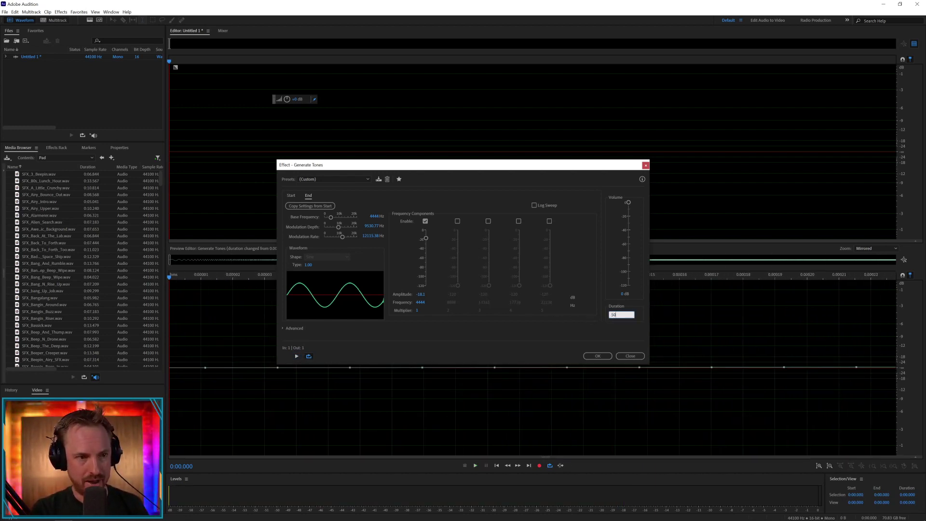
pyautogui.write('0')
pyautogui.press('Return')
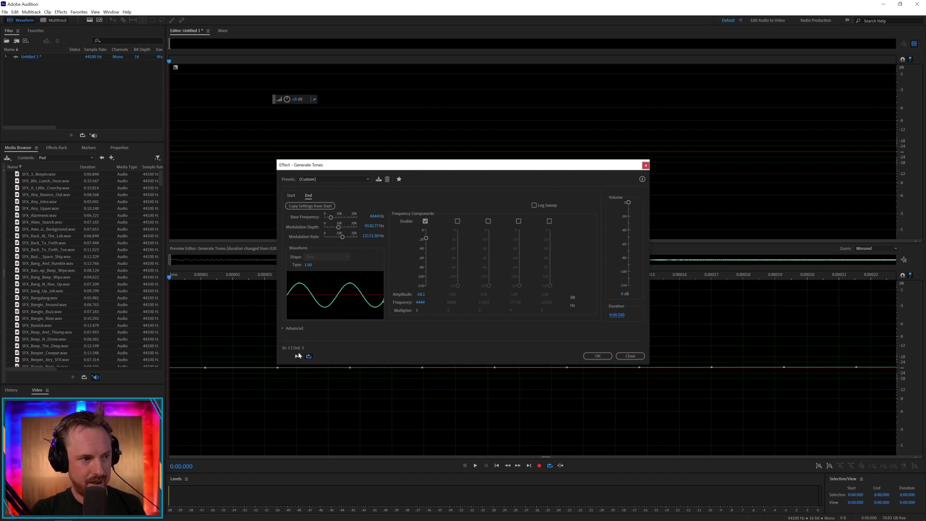
pyautogui.click(296, 357)
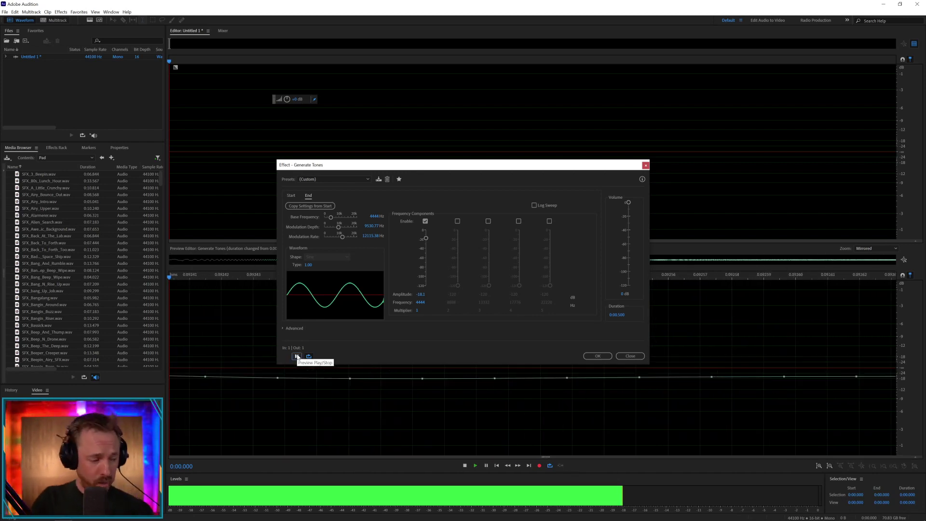
pyautogui.click(297, 356)
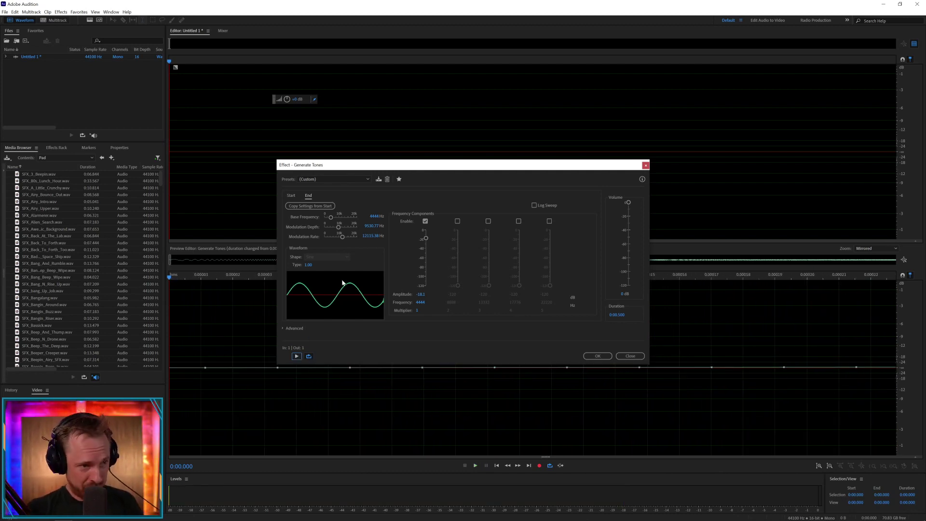
# Step: Enable harmonics 2–5 at about -52, -37, -57 and -50 dB and preview the layered tone
pyautogui.click(457, 221)
pyautogui.moveTo(460, 286); pyautogui.dragTo(461, 257)
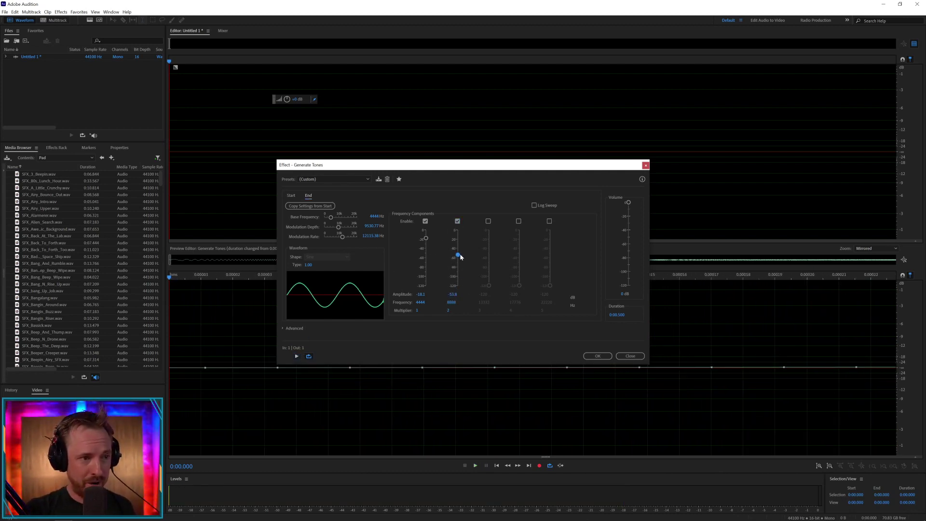
pyautogui.click(488, 221)
pyautogui.moveTo(488, 287); pyautogui.dragTo(493, 247)
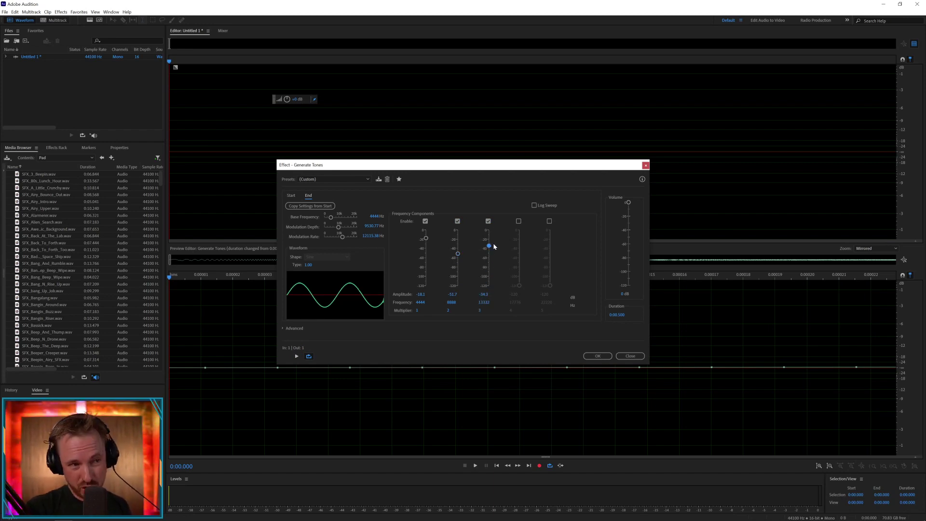
pyautogui.click(518, 221)
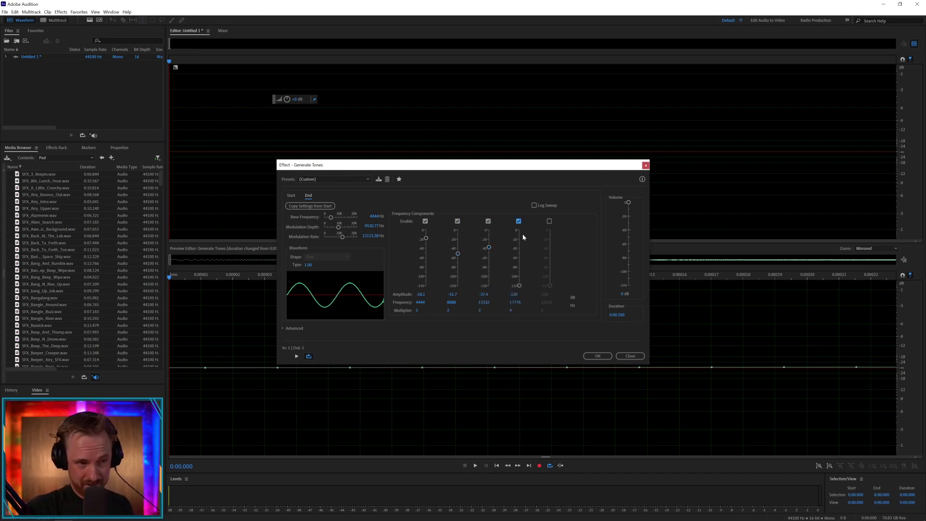
pyautogui.moveTo(520, 284); pyautogui.dragTo(520, 258)
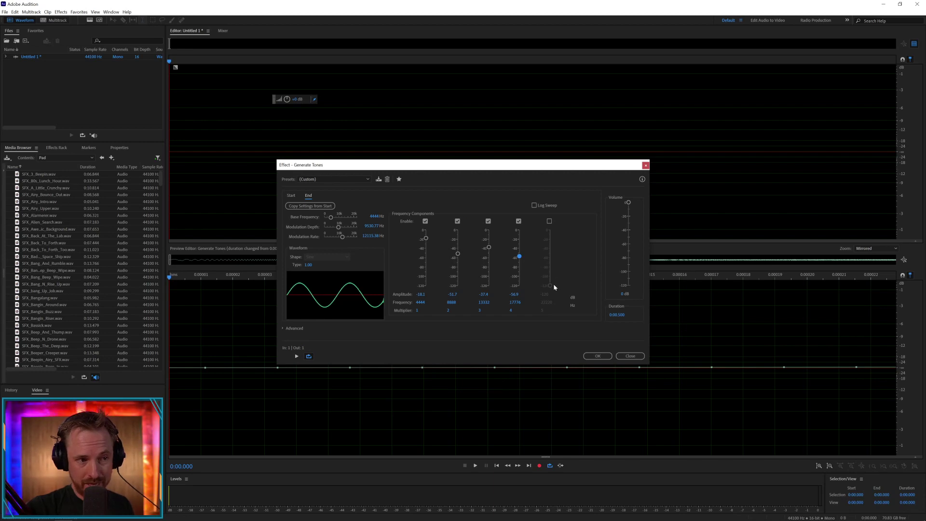
pyautogui.click(549, 221)
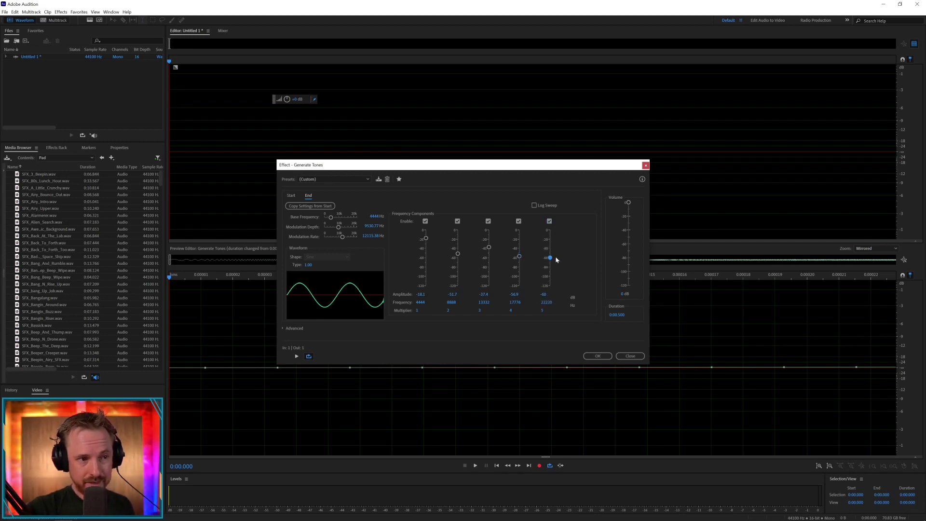
pyautogui.moveTo(556, 259); pyautogui.dragTo(557, 255)
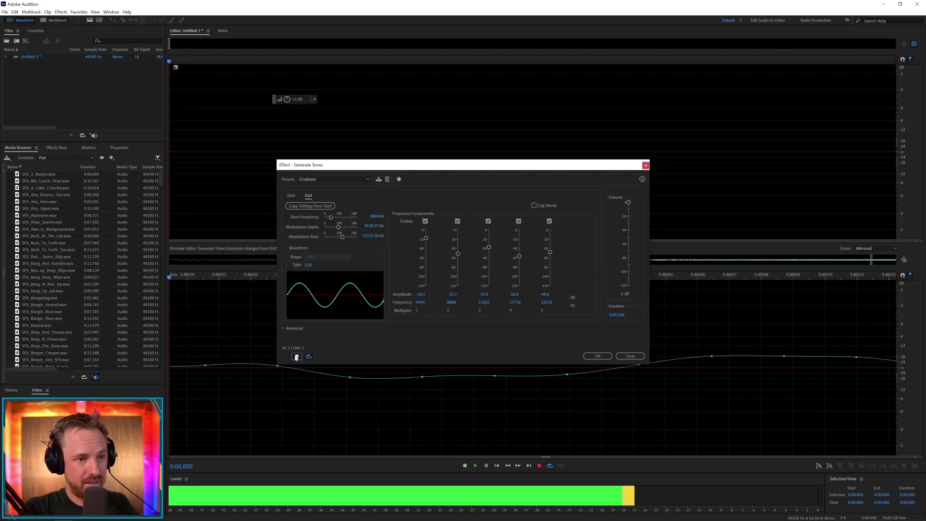
pyautogui.click(296, 357)
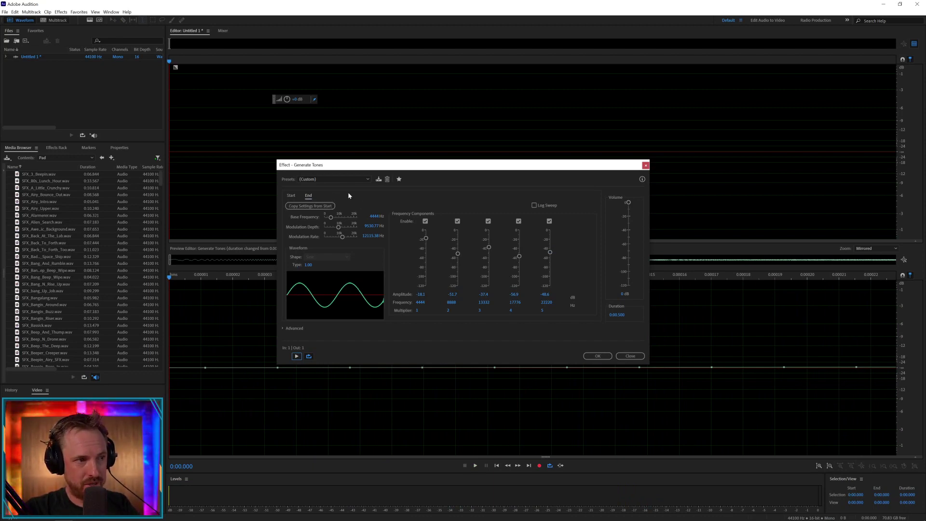
# Step: Preview the Linear Sweep (20 Hz-20 kHz) and Church Organ presets
pyautogui.click(319, 178)
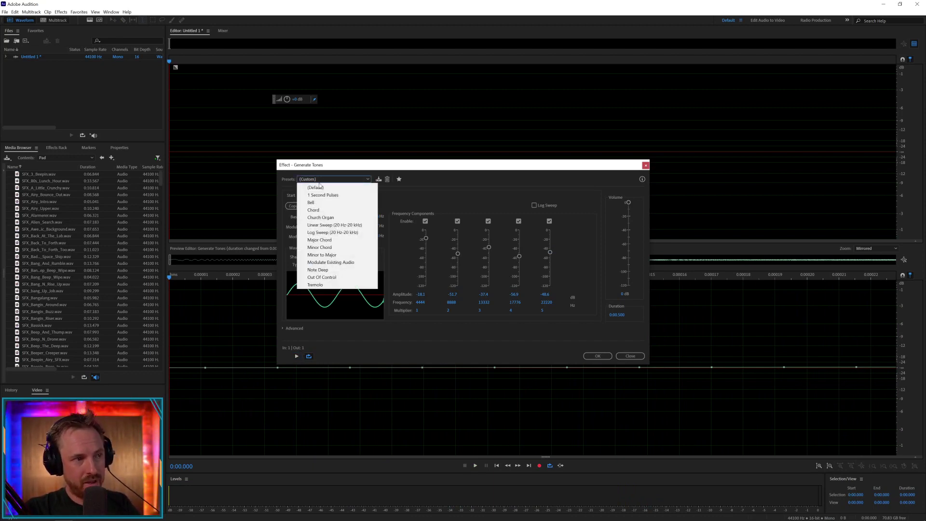
pyautogui.click(321, 226)
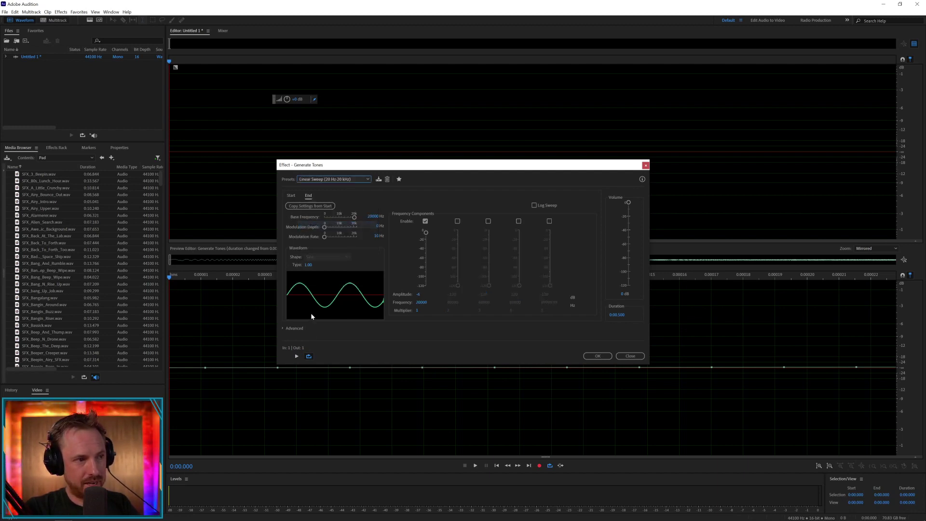
pyautogui.click(296, 355)
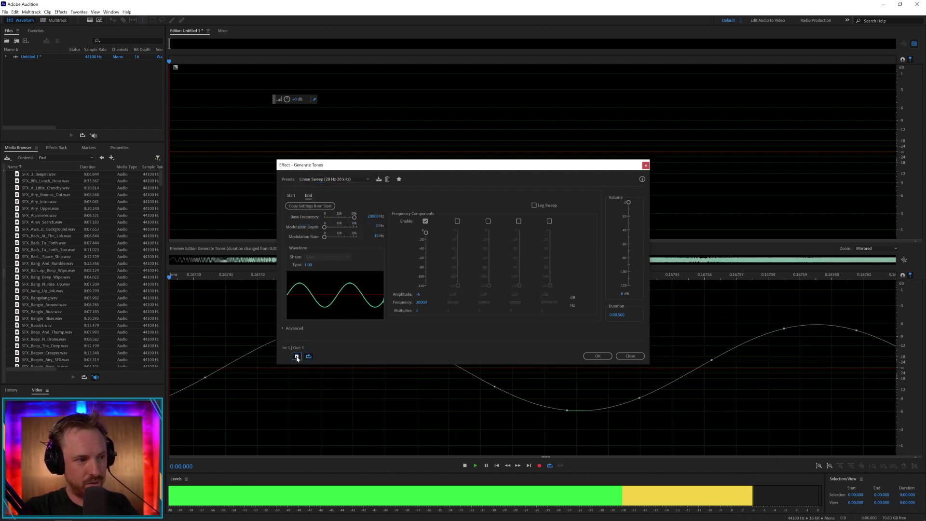
pyautogui.click(297, 356)
pyautogui.click(324, 178)
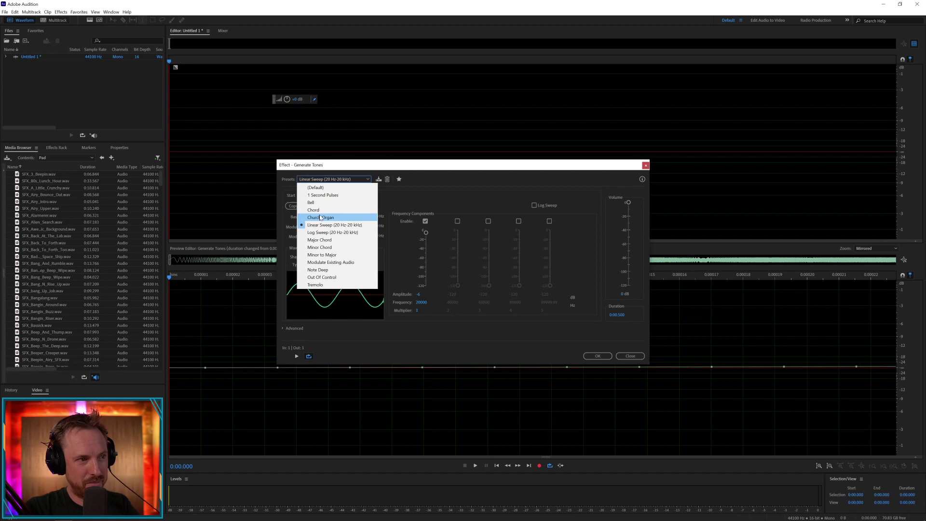
pyautogui.click(320, 217)
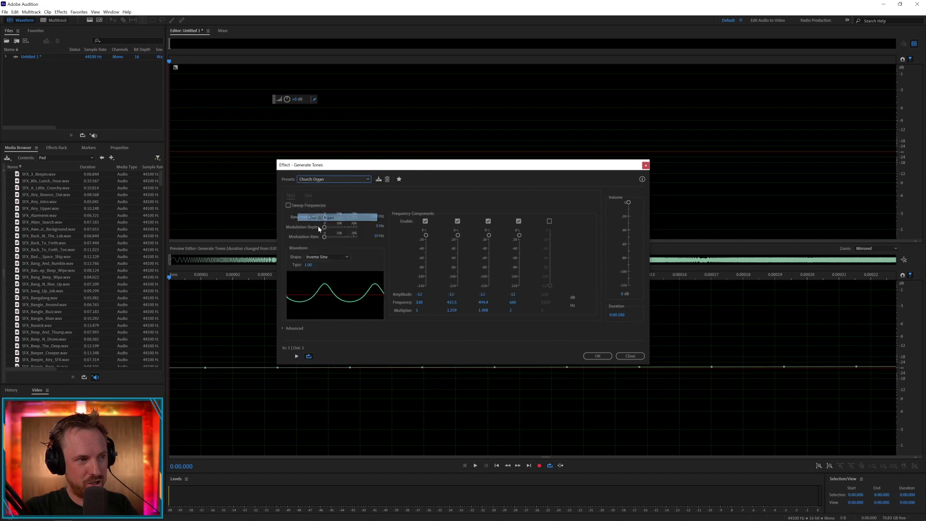
pyautogui.click(296, 356)
pyautogui.click(297, 356)
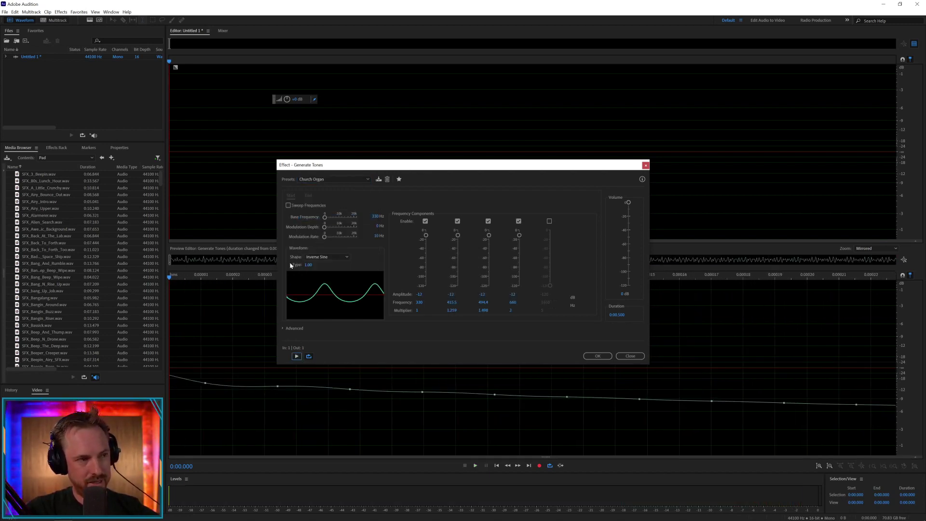
# Step: Load the Minor to Major preset, set its duration to 10 seconds, and preview it
pyautogui.click(304, 182)
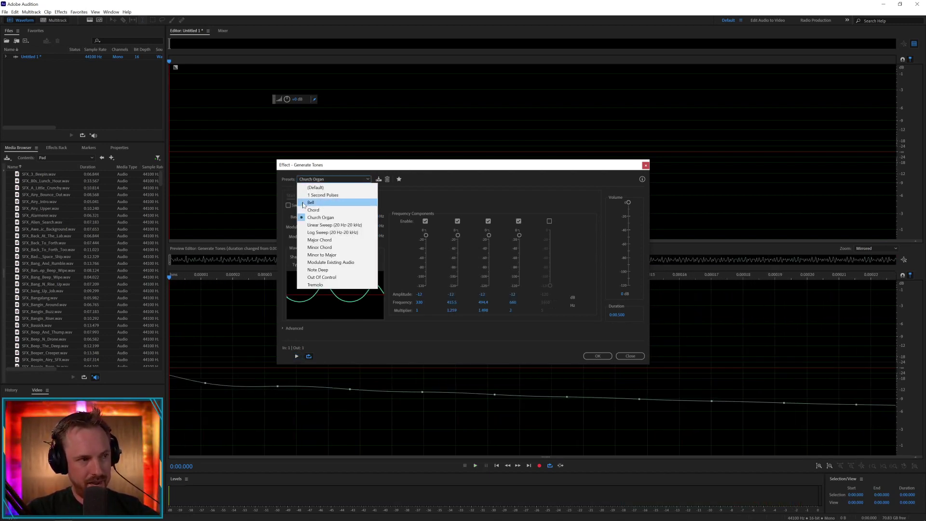
pyautogui.click(324, 256)
pyautogui.click(296, 356)
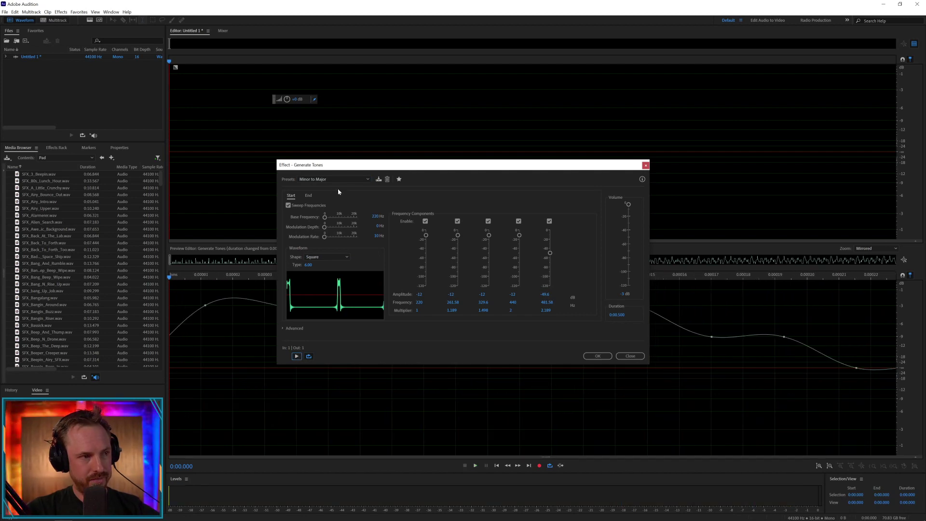
pyautogui.click(621, 315)
pyautogui.write('10')
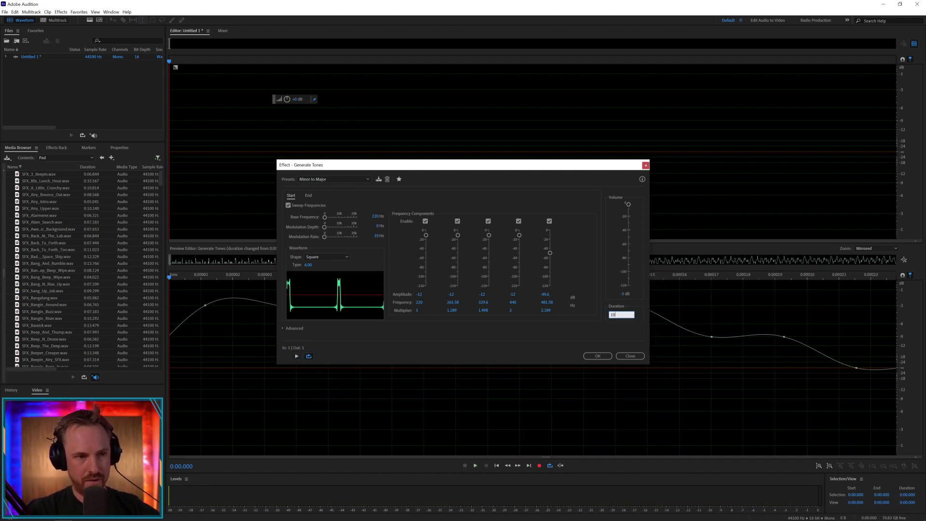
pyautogui.press('Return')
pyautogui.click(296, 356)
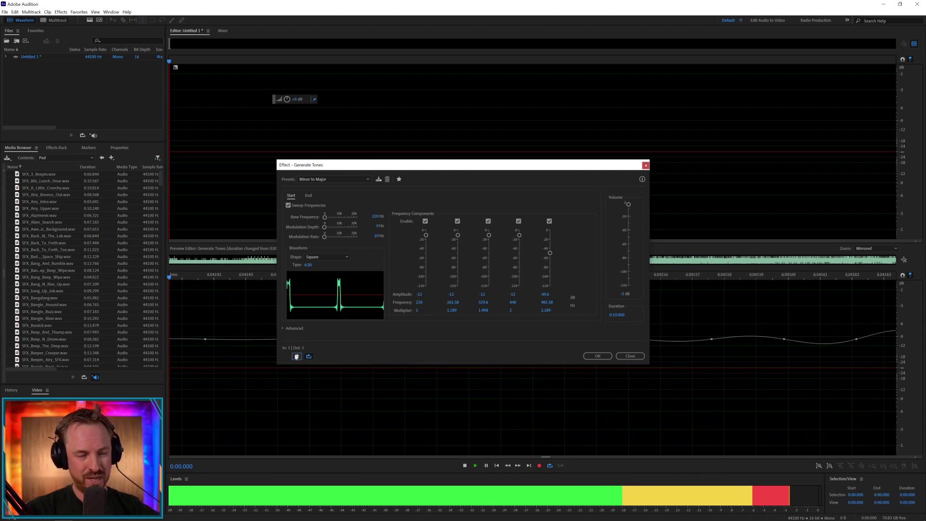
pyautogui.click(296, 356)
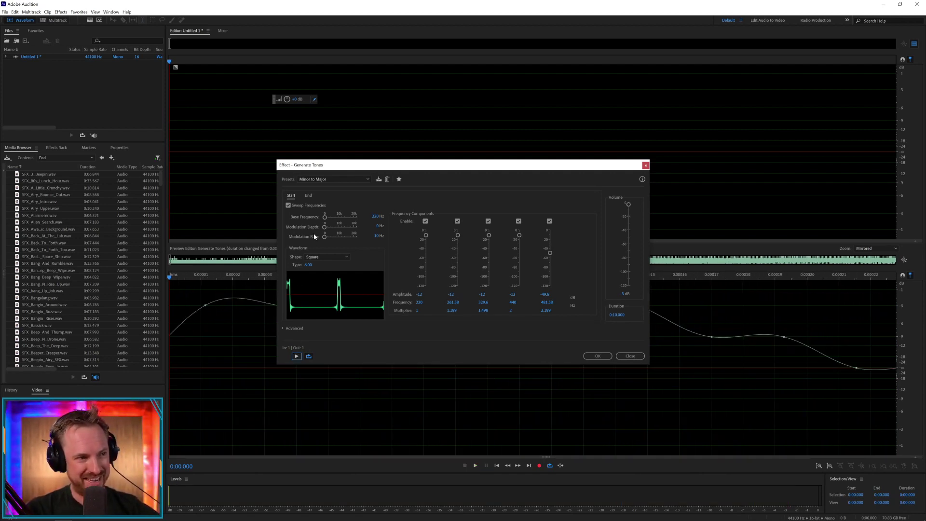
# Step: Reset to the (Default) preset and preview it as a square wave
pyautogui.click(311, 179)
pyautogui.click(314, 187)
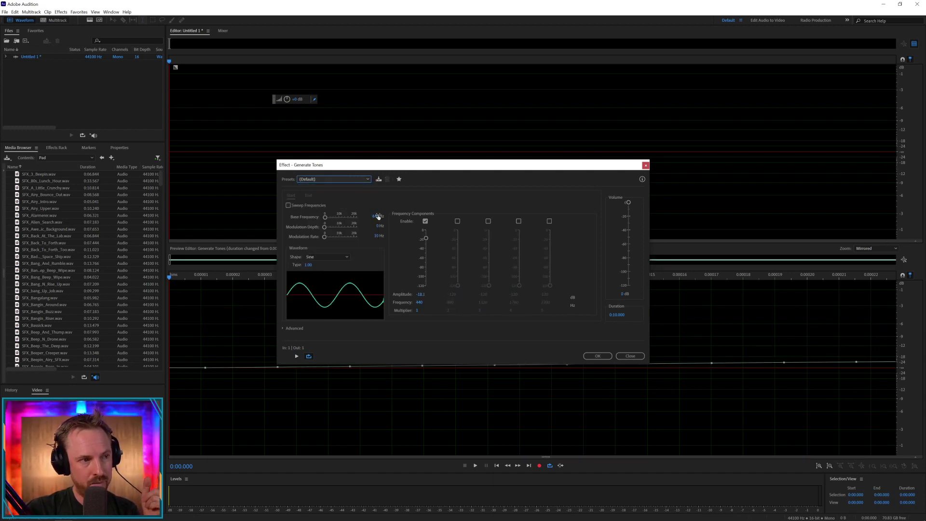
pyautogui.click(296, 355)
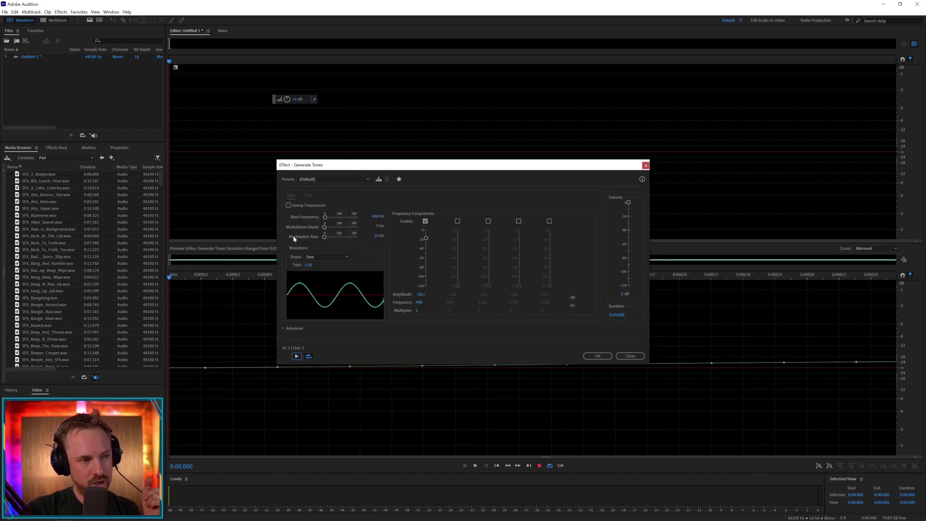
pyautogui.click(311, 258)
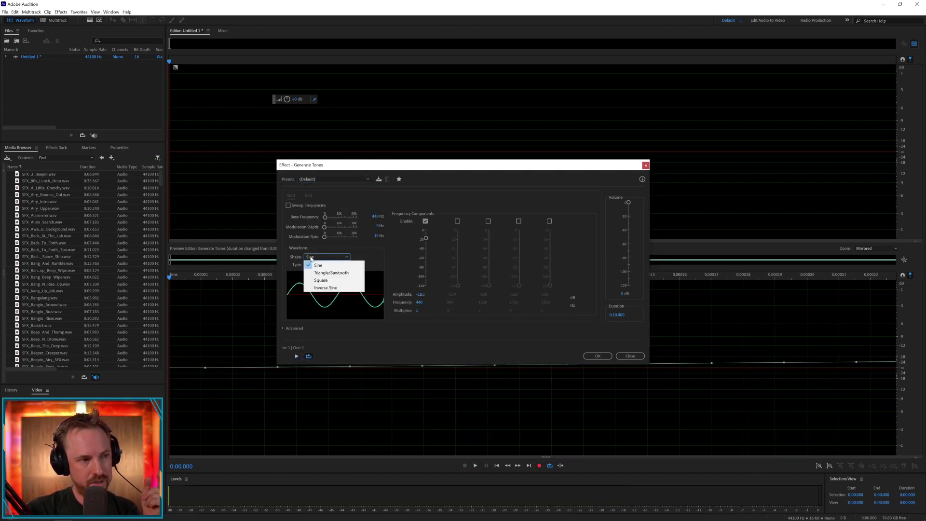
pyautogui.click(321, 280)
pyautogui.click(296, 355)
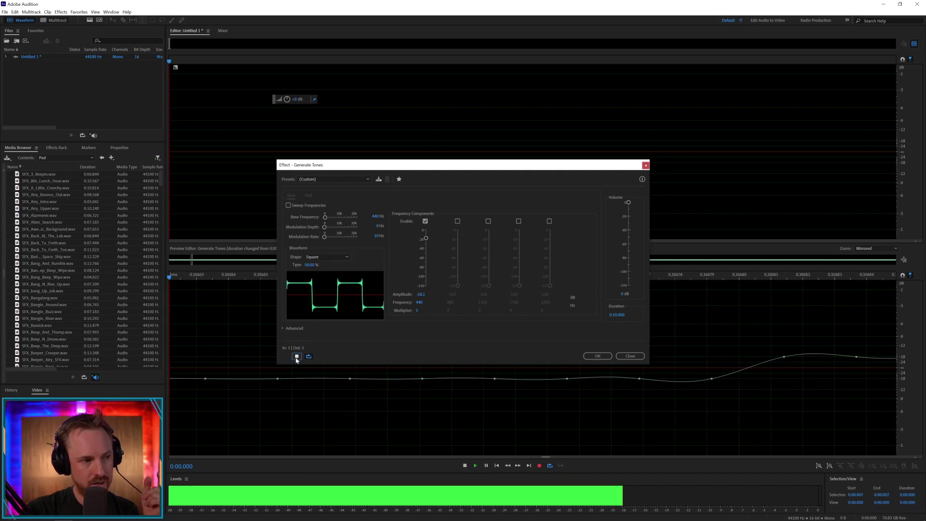
pyautogui.click(296, 357)
# Step: Try a triangle wave, then return to Square with 81% duty and preview
pyautogui.click(328, 257)
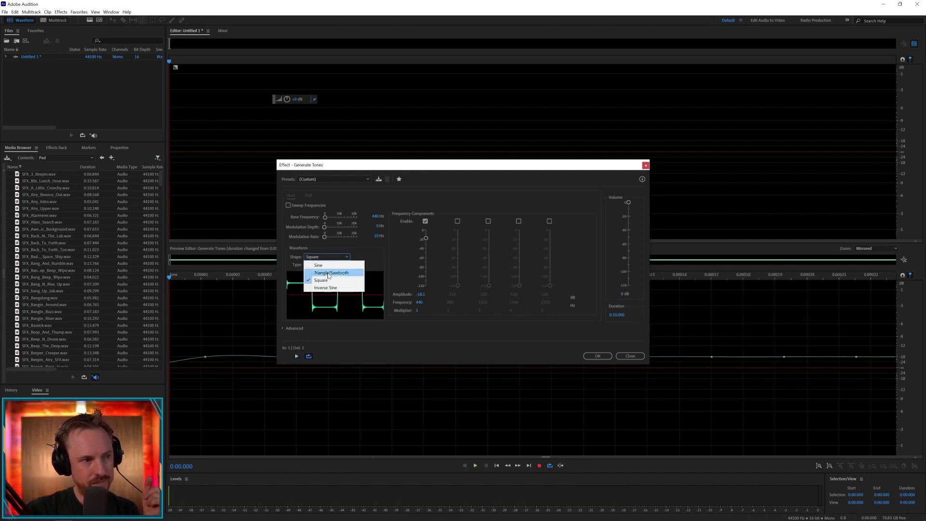
pyautogui.click(321, 272)
pyautogui.click(296, 356)
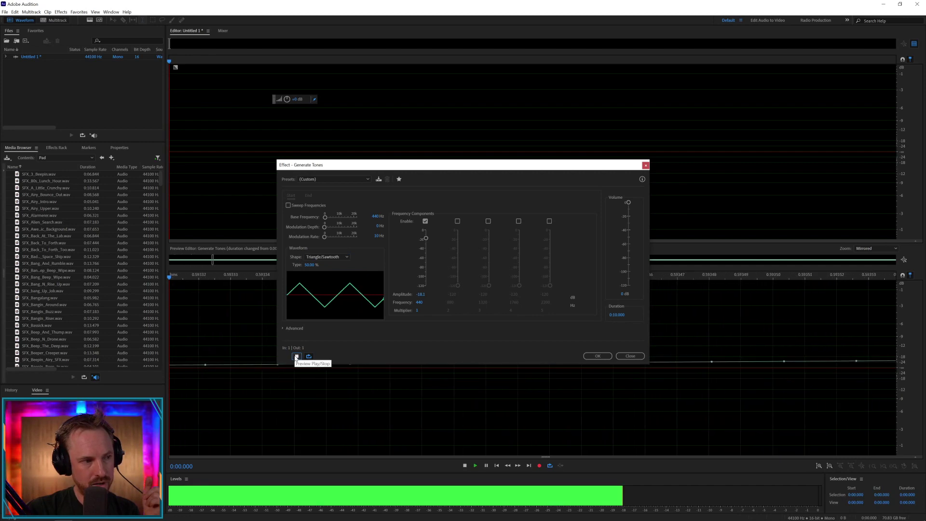
pyautogui.click(297, 356)
pyautogui.click(324, 257)
pyautogui.click(318, 280)
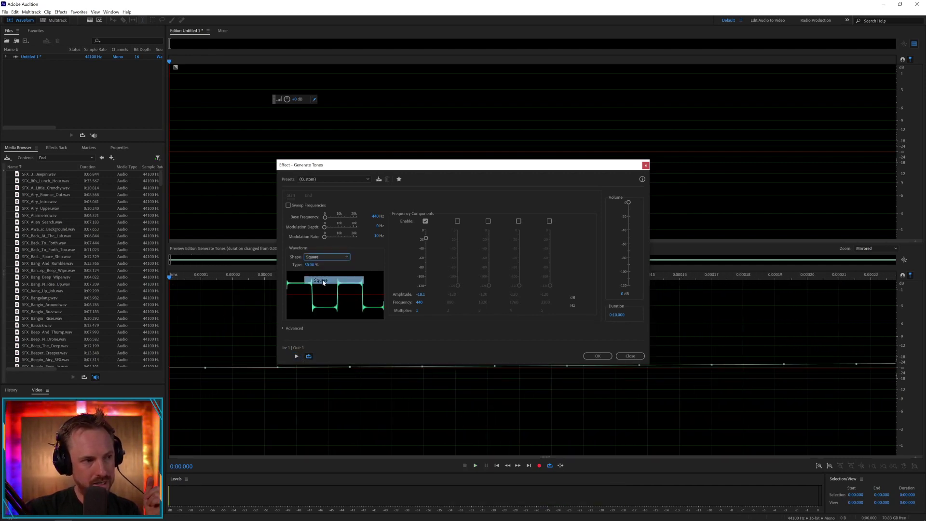
pyautogui.moveTo(311, 265); pyautogui.dragTo(340, 235)
pyautogui.click(296, 355)
pyautogui.click(296, 356)
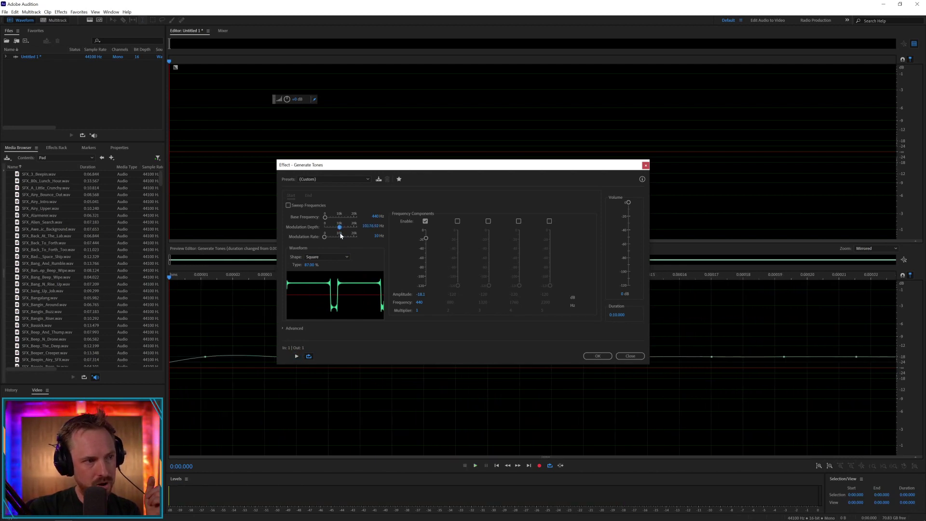
# Step: Enable Sweep Frequencies and lower the sweep's starting base frequency
pyautogui.click(296, 356)
pyautogui.click(296, 356)
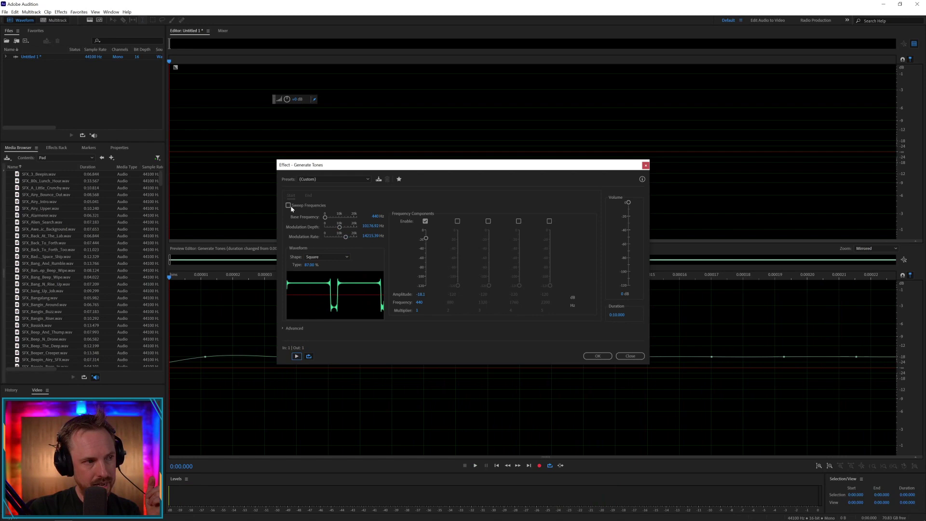
pyautogui.click(288, 206)
pyautogui.click(308, 196)
pyautogui.click(296, 197)
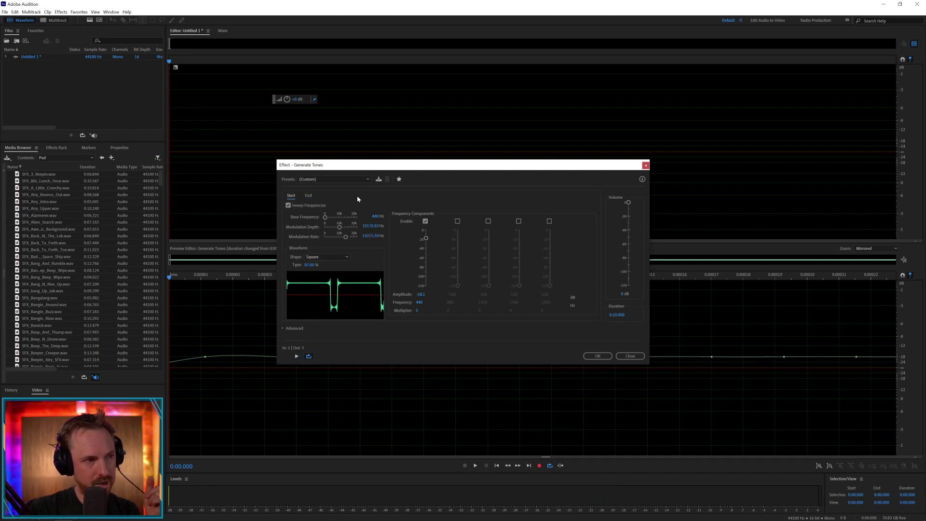
pyautogui.click(375, 216)
pyautogui.write('4')
pyautogui.press('Return')
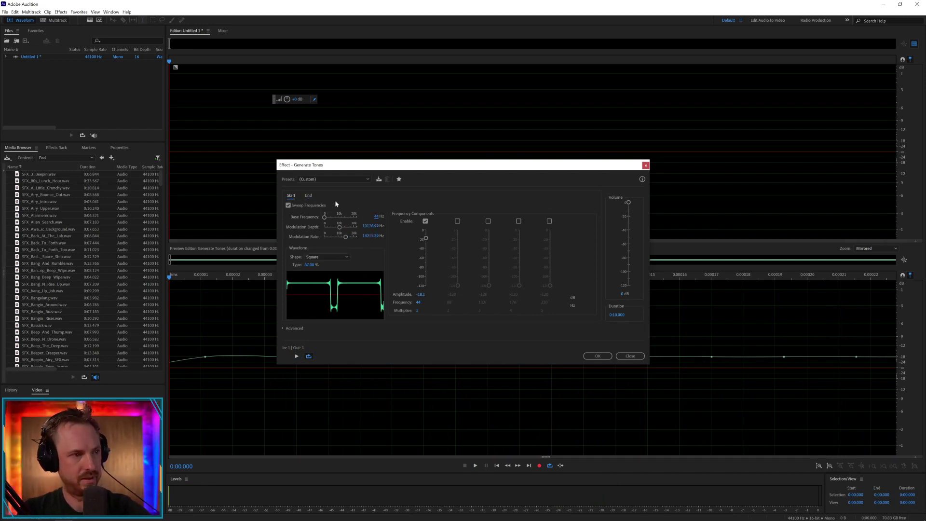
# Step: Set the duration to 2.1 seconds and preview the sweep up to 440 Hz
pyautogui.click(308, 196)
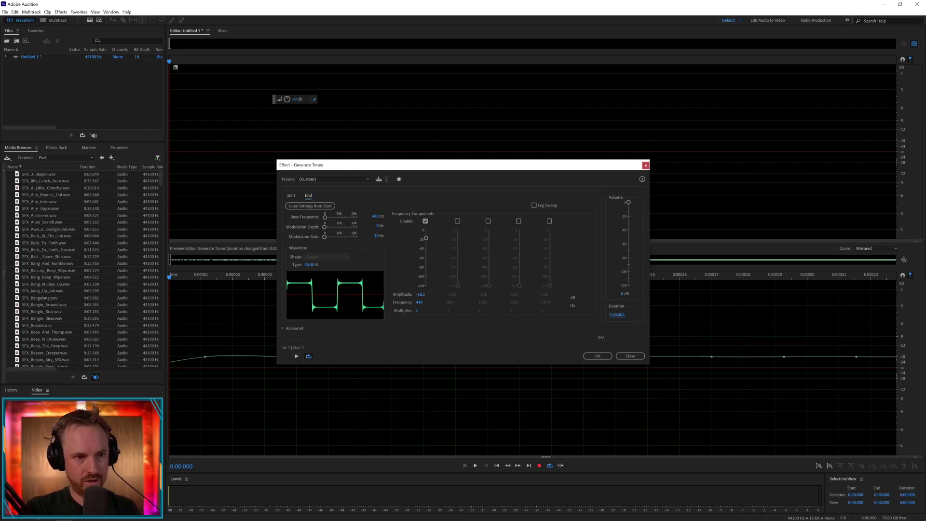
pyautogui.moveTo(601, 337); pyautogui.dragTo(601, 332)
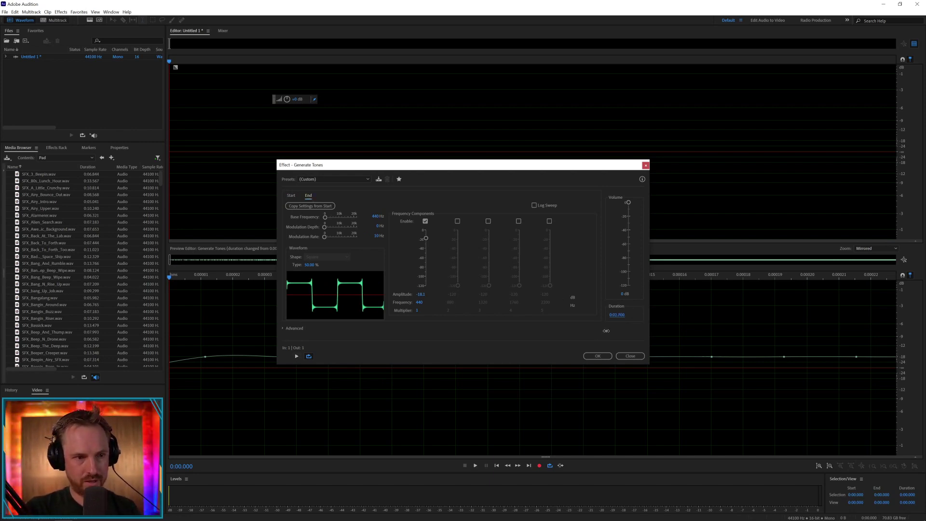
pyautogui.click(297, 357)
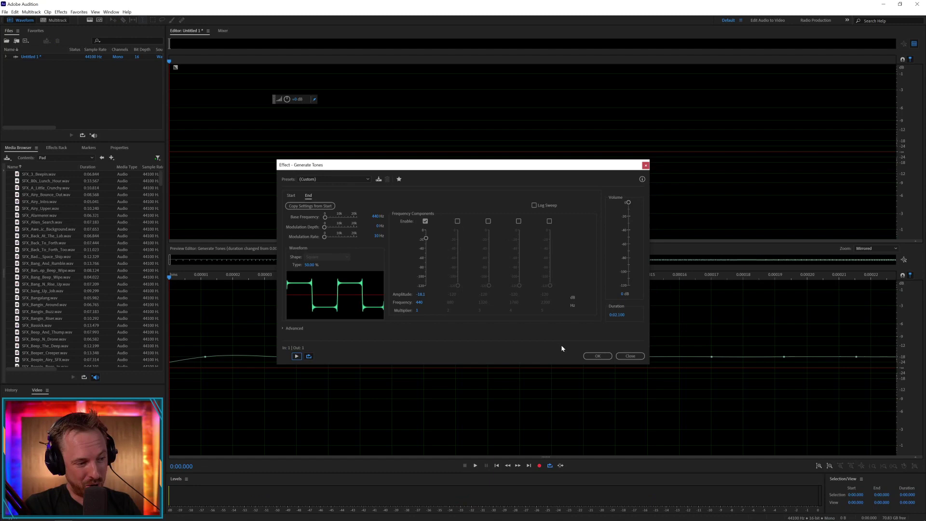
# Step: Generate the sweep into Untitled 1, boost its volume, play it, then start a multitrack session
pyautogui.click(597, 355)
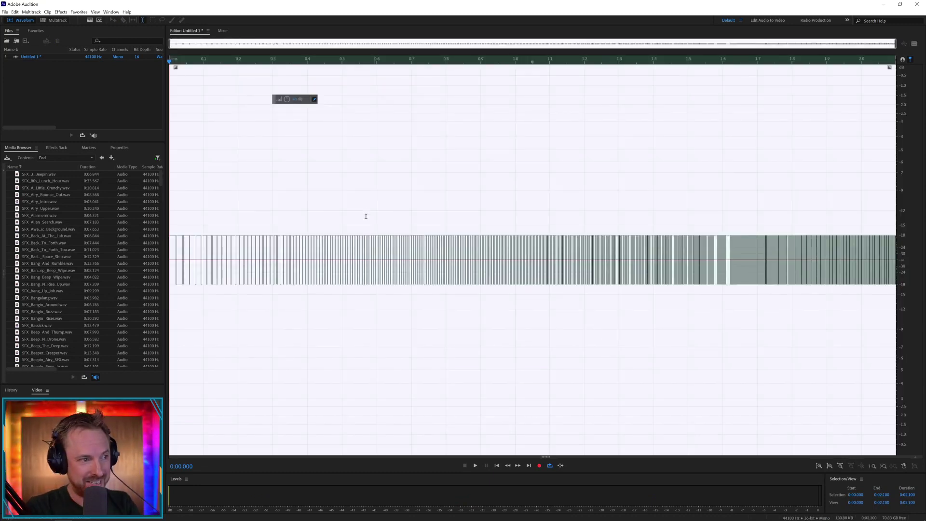
pyautogui.click(398, 199)
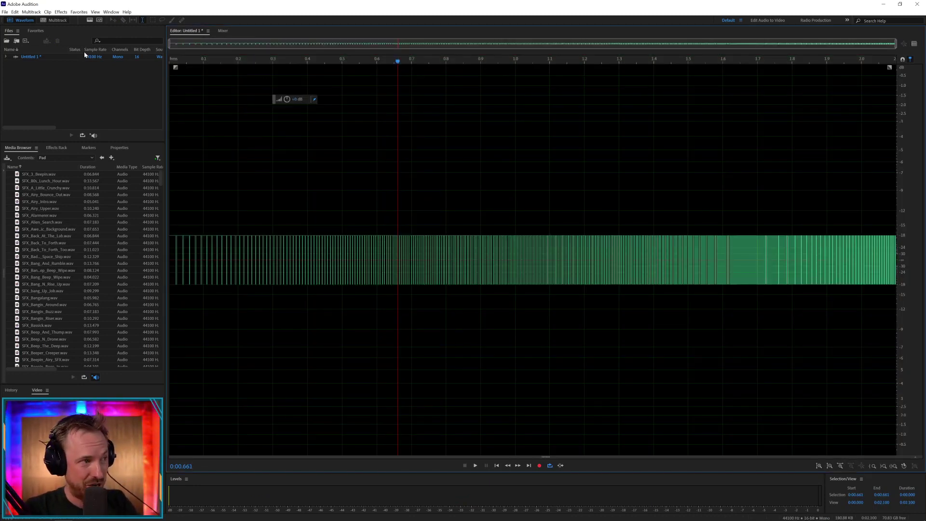
pyautogui.moveTo(287, 99); pyautogui.dragTo(287, 90)
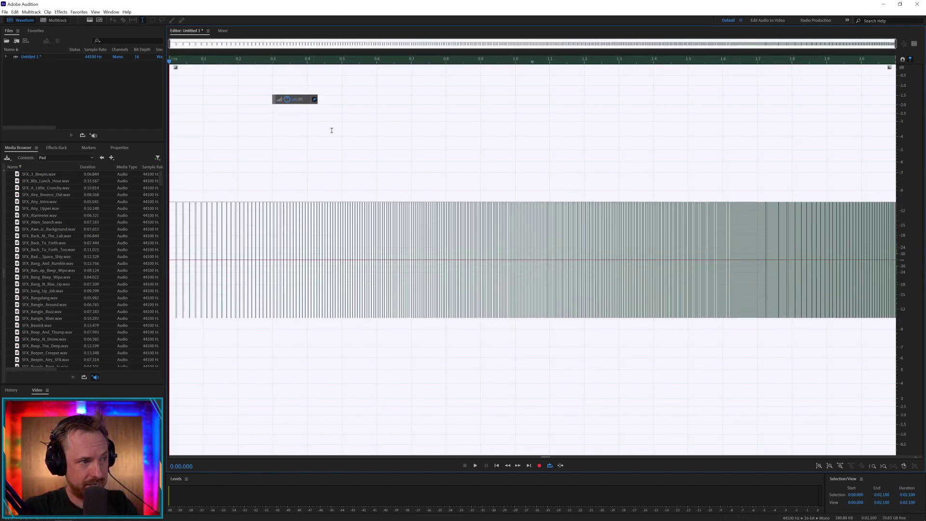
pyautogui.click(340, 129)
pyautogui.press('space')
pyautogui.press('space')
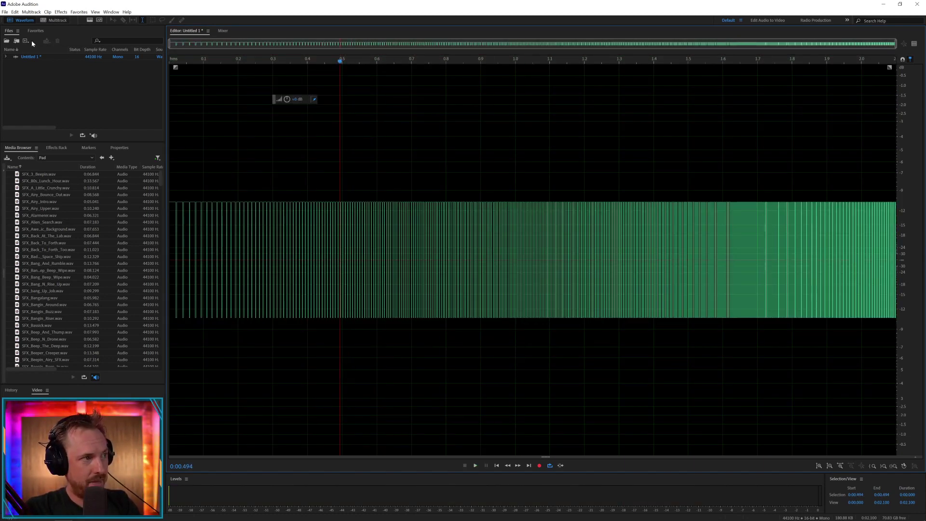
pyautogui.click(55, 20)
# Step: Create a template-free session, put Untitled 1 at Track 1's start, play it, and show the Effects Rack
pyautogui.click(499, 255)
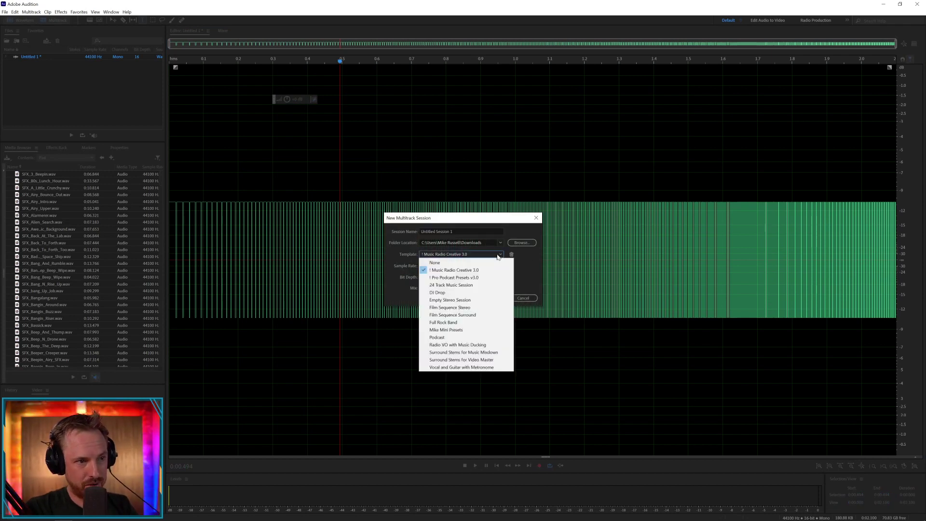
pyautogui.click(434, 262)
pyautogui.press('Return')
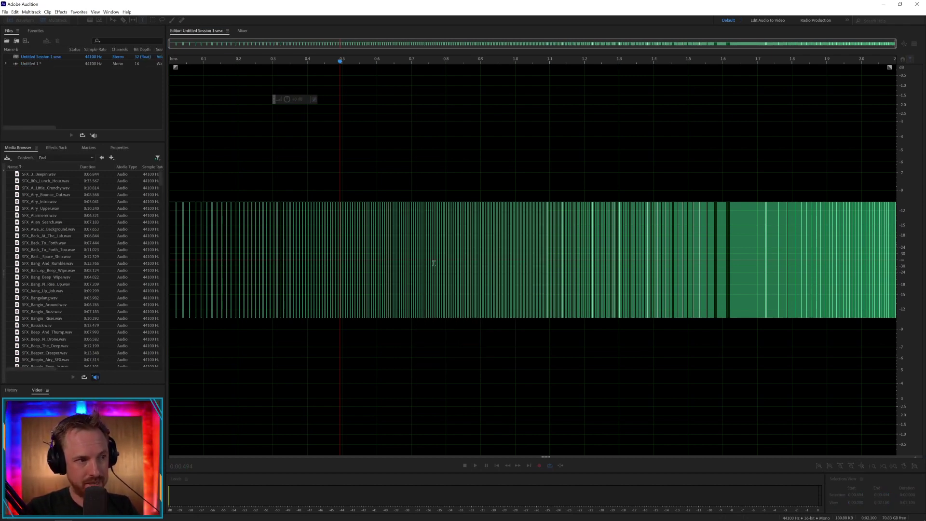
pyautogui.moveTo(26, 67); pyautogui.dragTo(253, 87)
pyautogui.press('space')
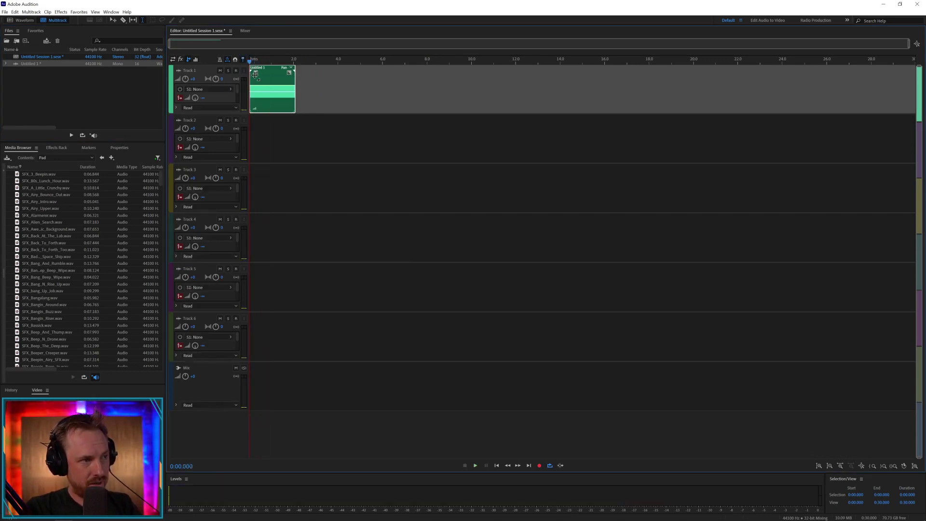
pyautogui.click(54, 148)
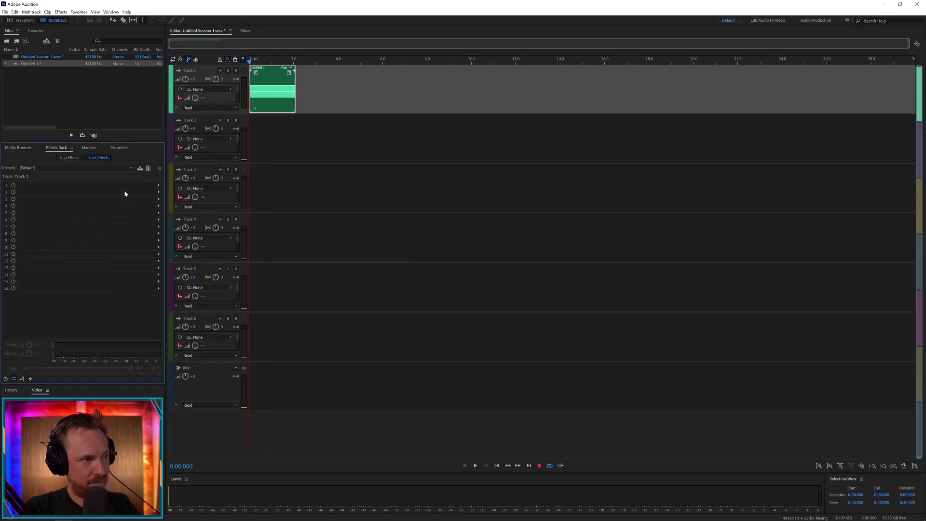
# Step: Add Special > Distortion to the first slot of Track 1's effects rack
pyautogui.click(159, 186)
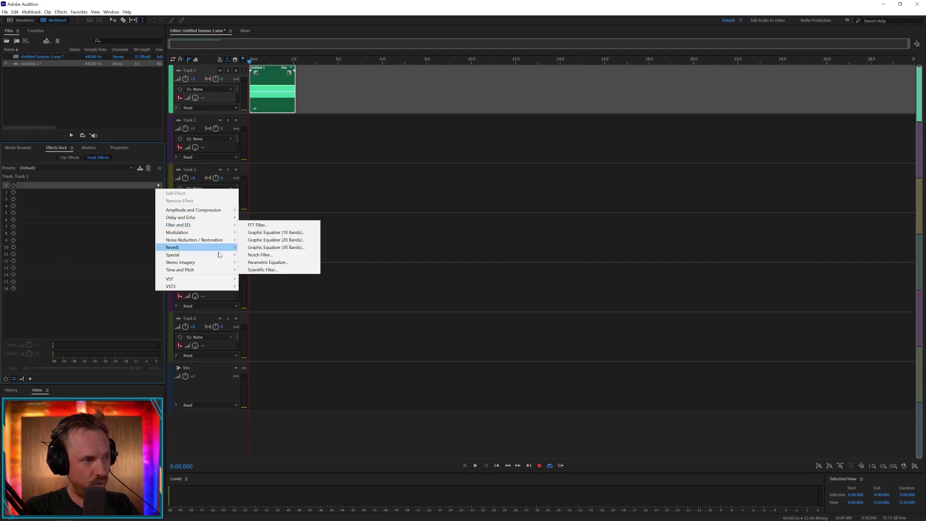
pyautogui.moveTo(217, 256)
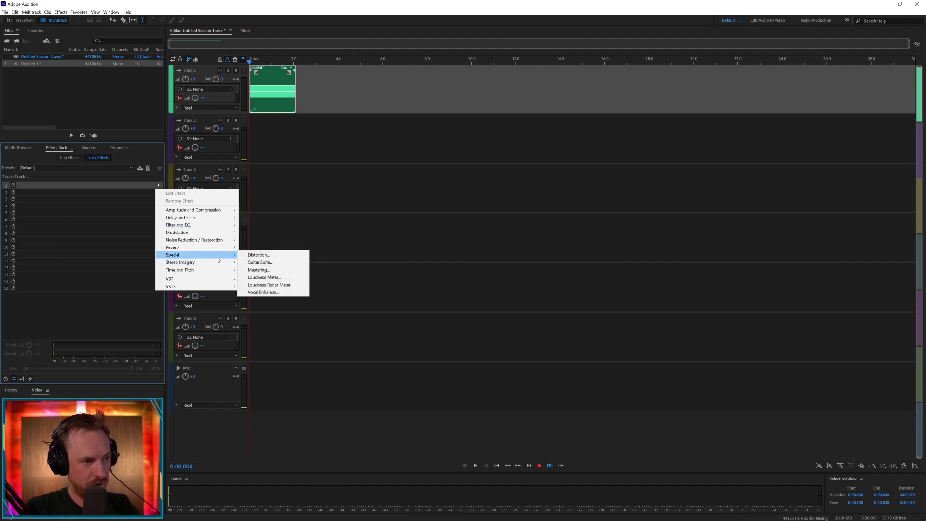
pyautogui.click(258, 255)
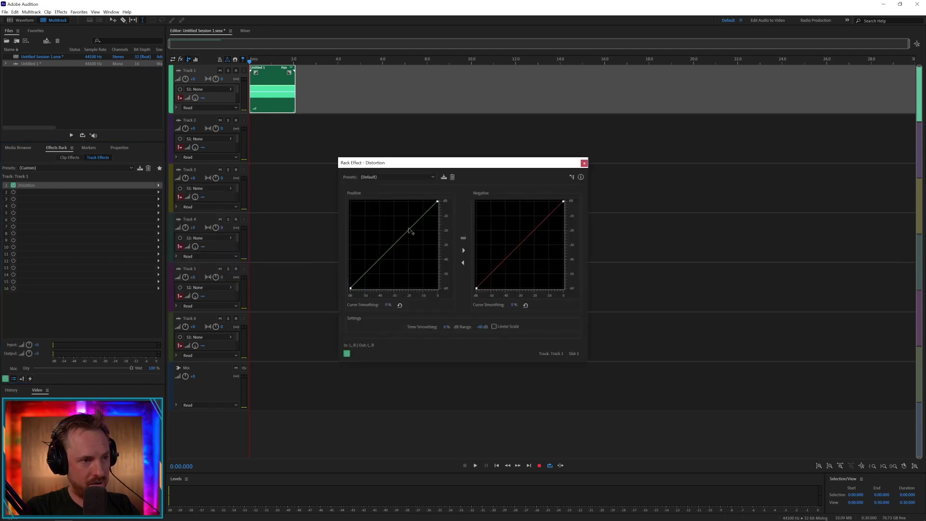
# Step: Bend the Distortion's positive and negative curves with dragged and added points, auditioning the result
pyautogui.moveTo(409, 229); pyautogui.dragTo(406, 223)
pyautogui.press('space')
pyautogui.moveTo(520, 244); pyautogui.dragTo(516, 220)
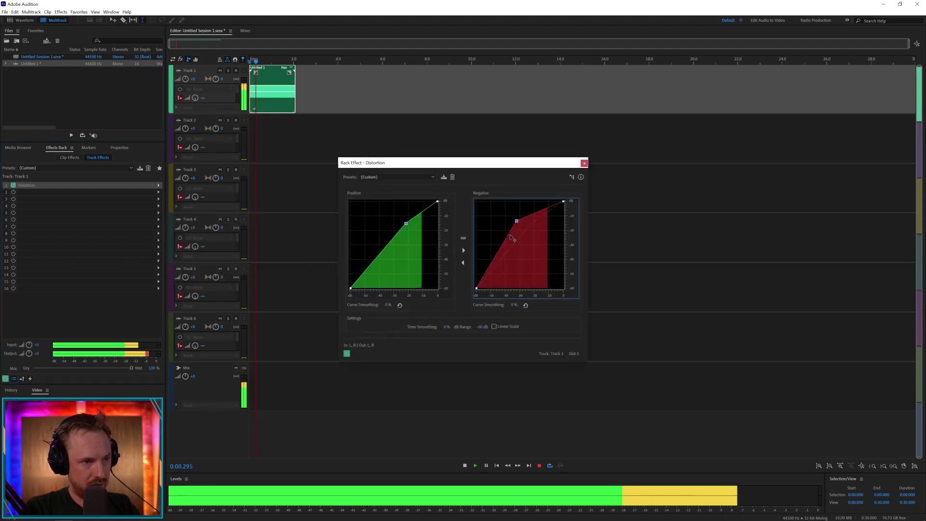
pyautogui.click(490, 243)
pyautogui.click(541, 202)
pyautogui.press('space')
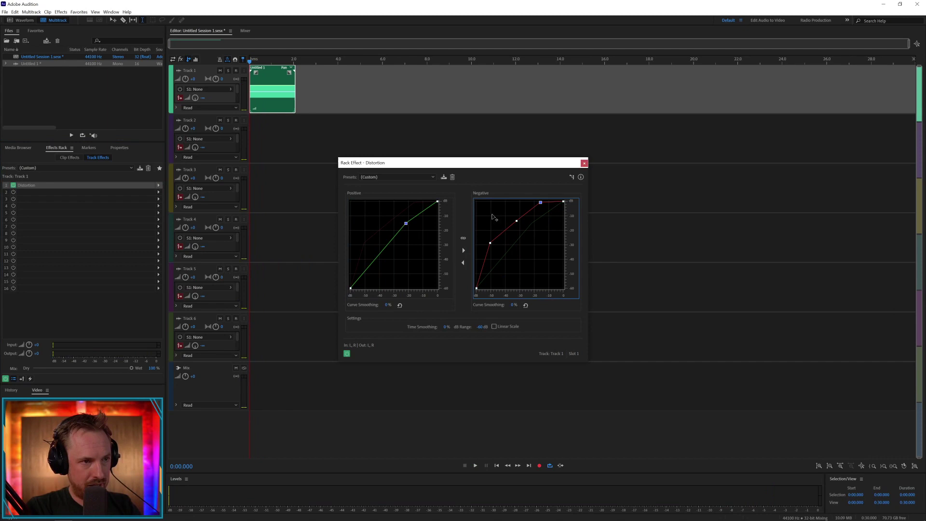
pyautogui.press('space')
# Step: Close Distortion and add Modulation > Flanger to Track 1's second rack slot, previewing it
pyautogui.click(583, 164)
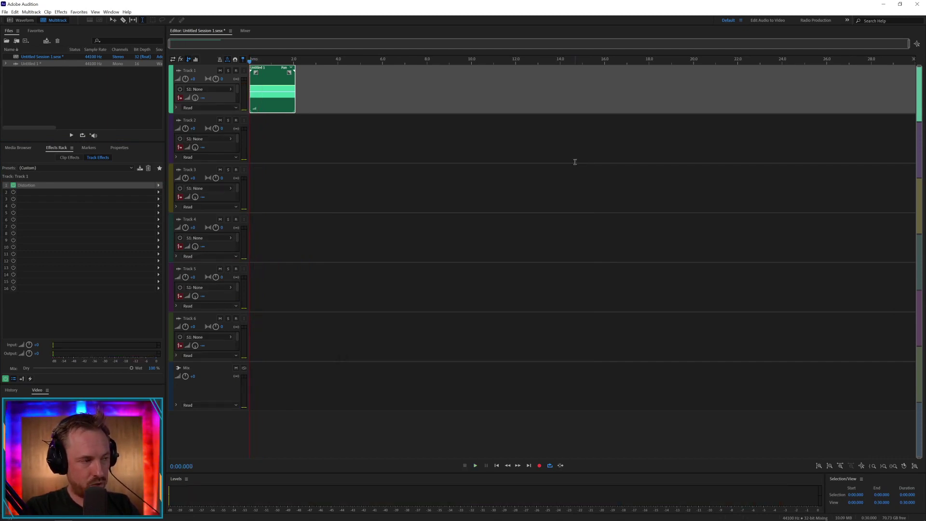
pyautogui.click(157, 193)
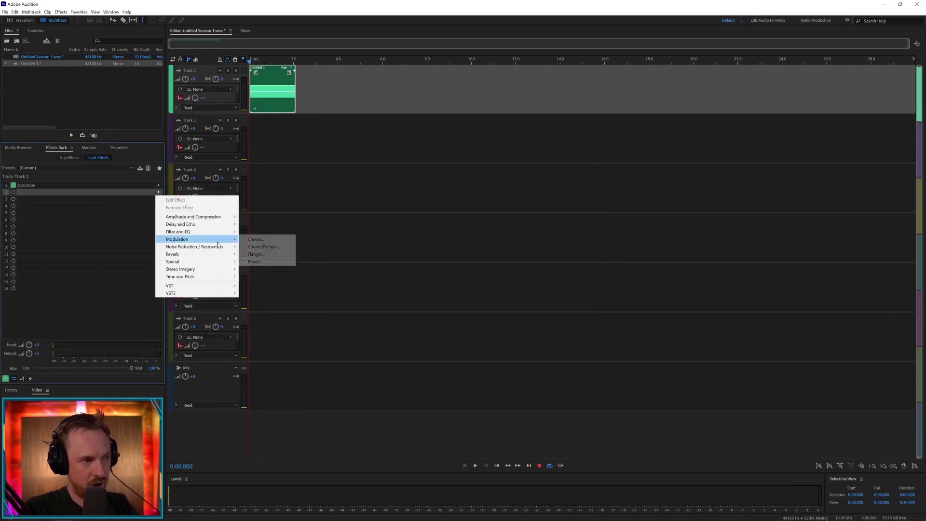
pyautogui.moveTo(216, 251)
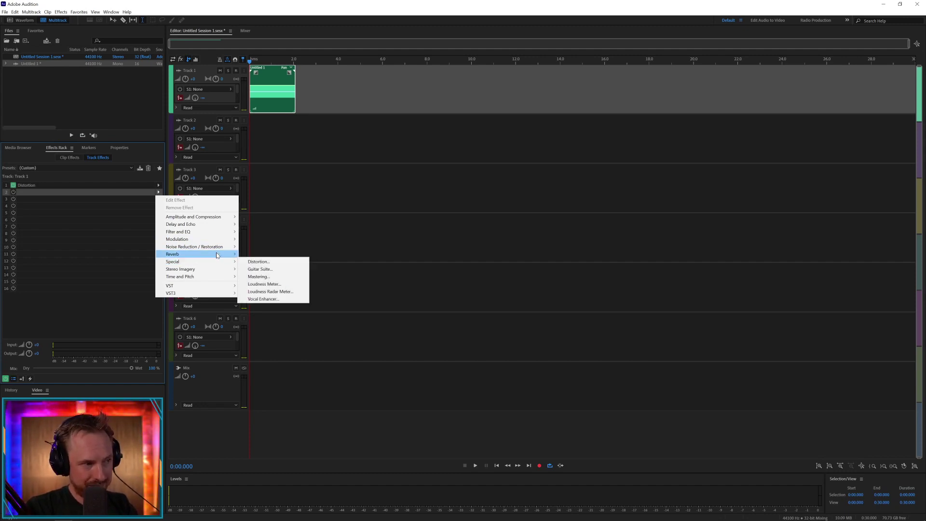
pyautogui.click(256, 254)
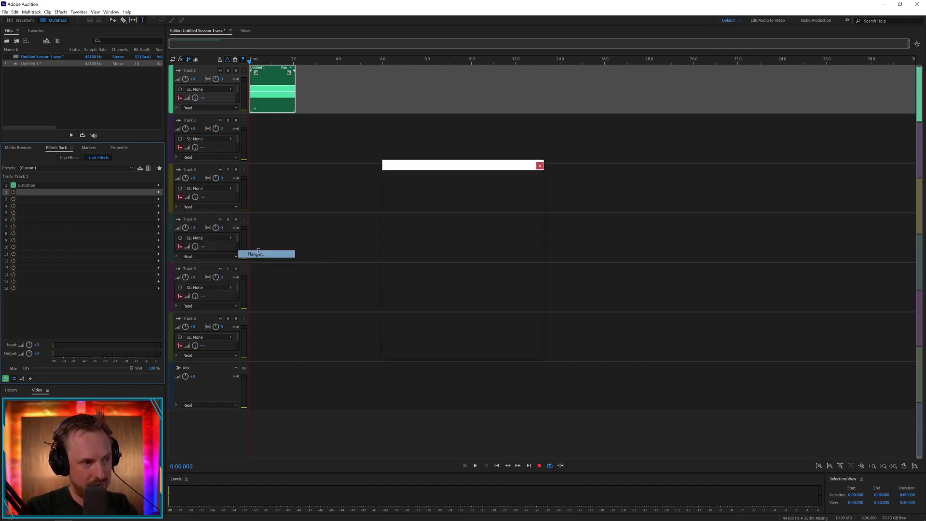
pyautogui.press('space')
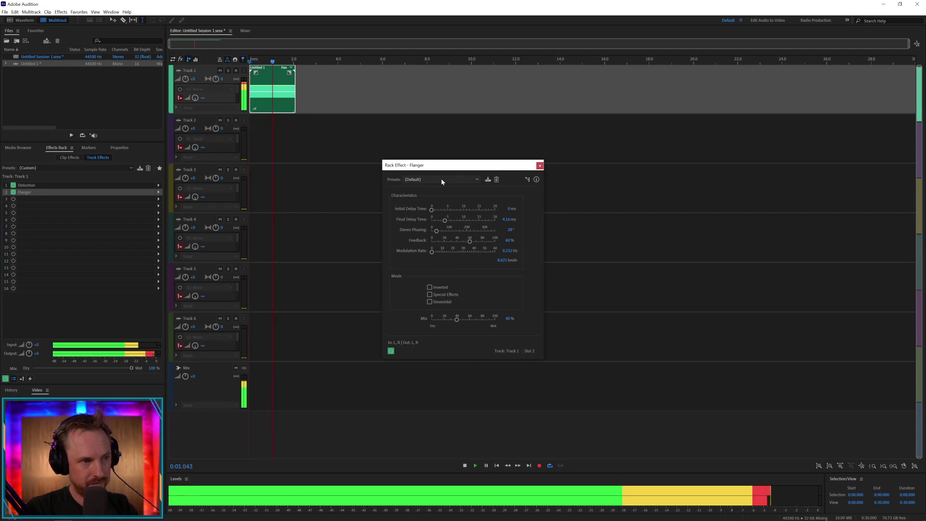
pyautogui.press('space')
# Step: Audition the Guitar Flange and Haight-Ashbury Flanger presets
pyautogui.click(442, 179)
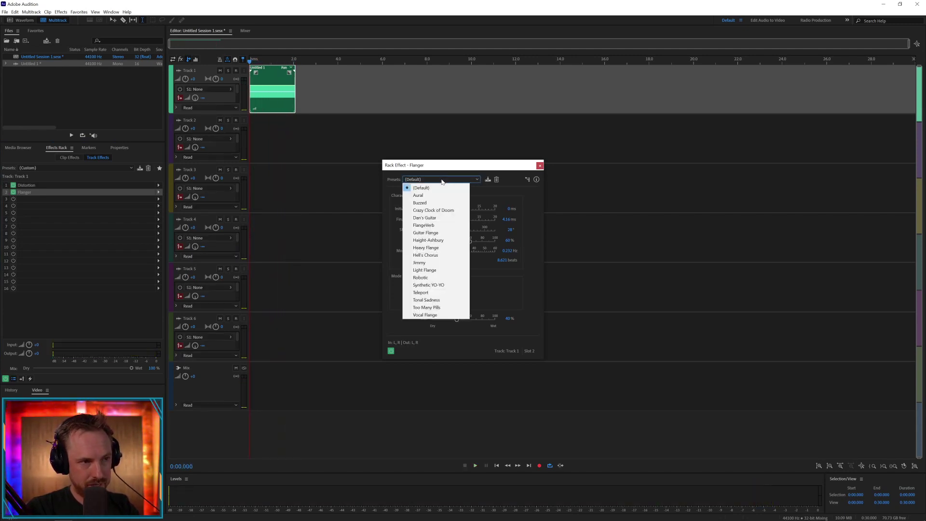
pyautogui.click(425, 232)
pyautogui.press('space')
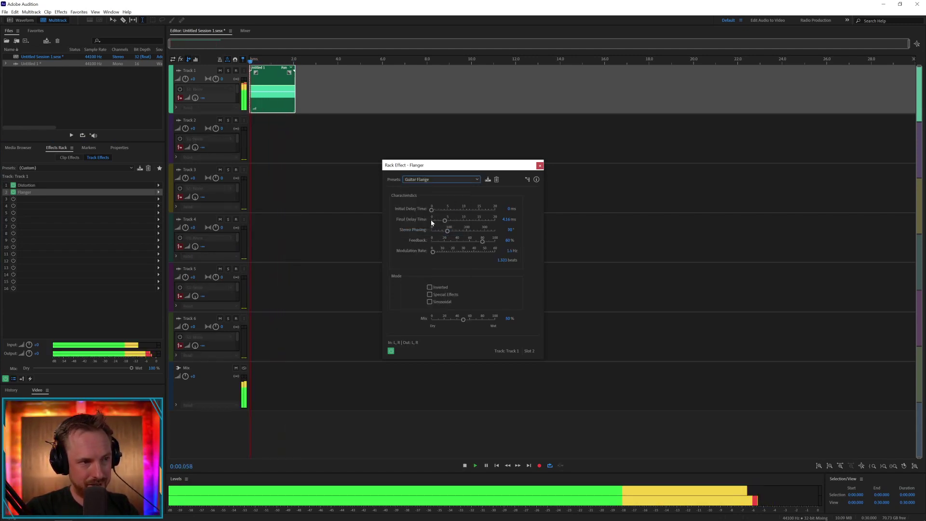
pyautogui.press('space')
pyautogui.click(422, 180)
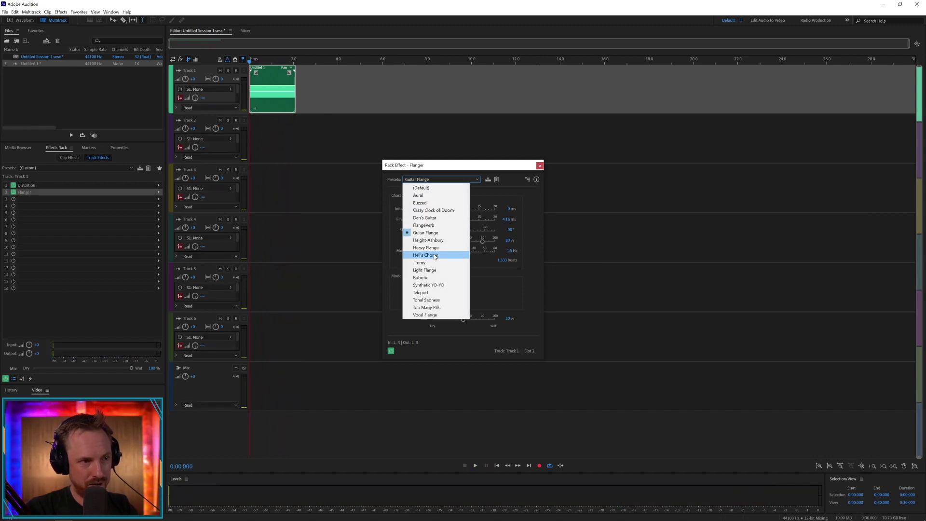
pyautogui.click(427, 240)
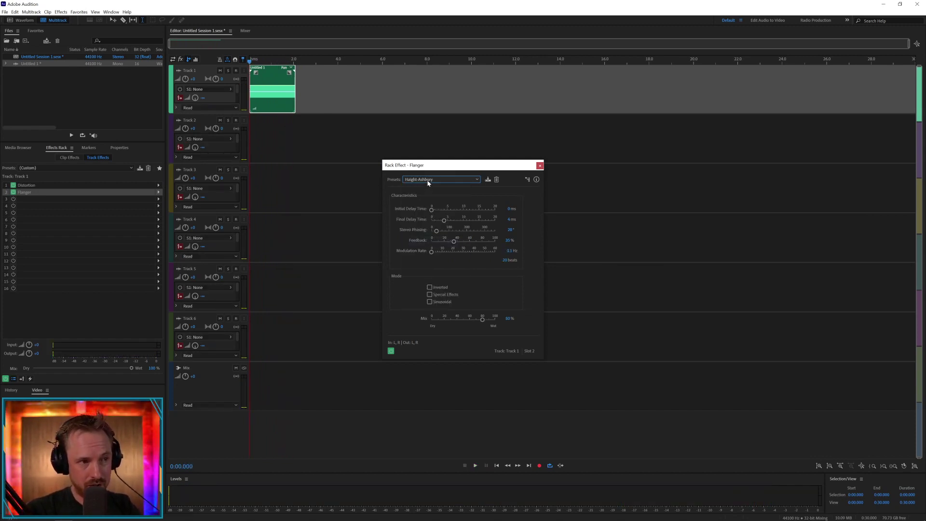
pyautogui.press('space')
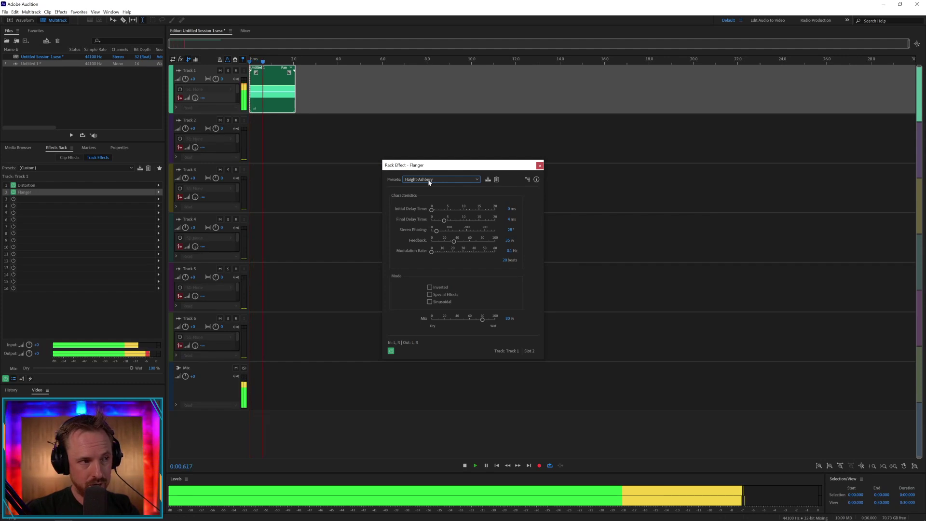
pyautogui.press('space')
# Step: Choose the Heavy Flange preset and drag Modulation Rate much faster while listening
pyautogui.click(429, 181)
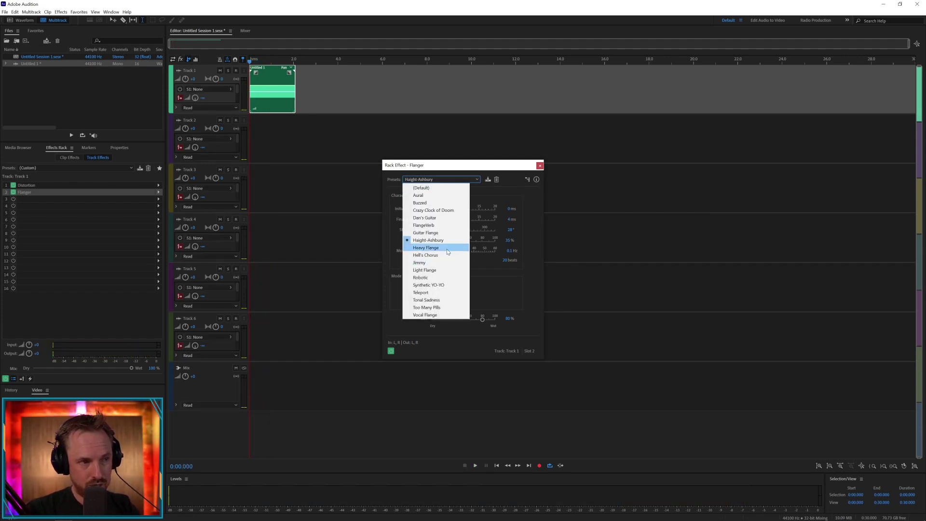
pyautogui.click(447, 250)
pyautogui.press('space')
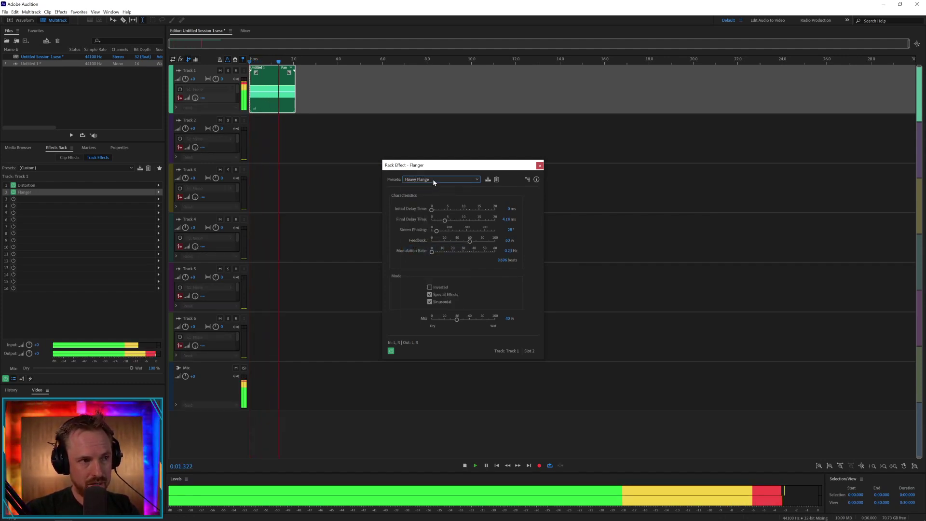
pyautogui.moveTo(439, 251); pyautogui.dragTo(463, 252)
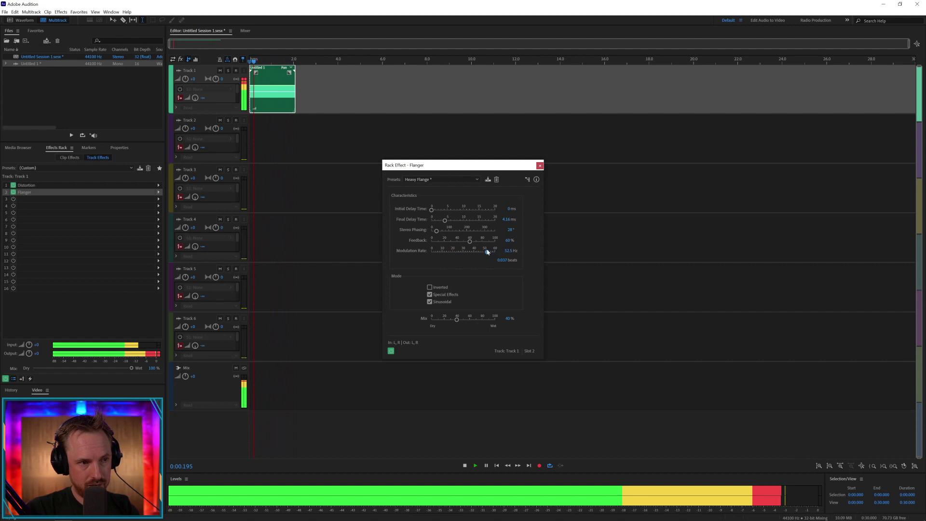
pyautogui.press('space')
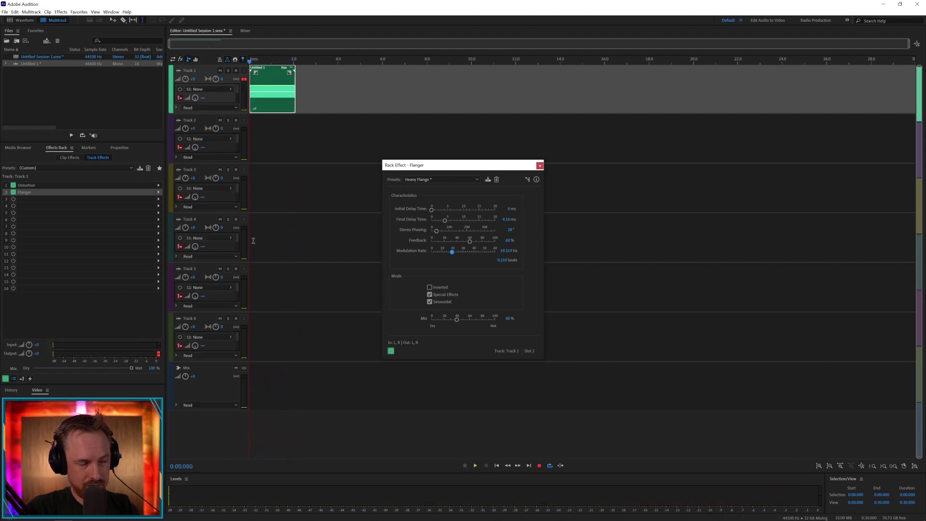
# Step: Add Studio Reverb to the third slot of Track 1's effects rack
pyautogui.click(159, 198)
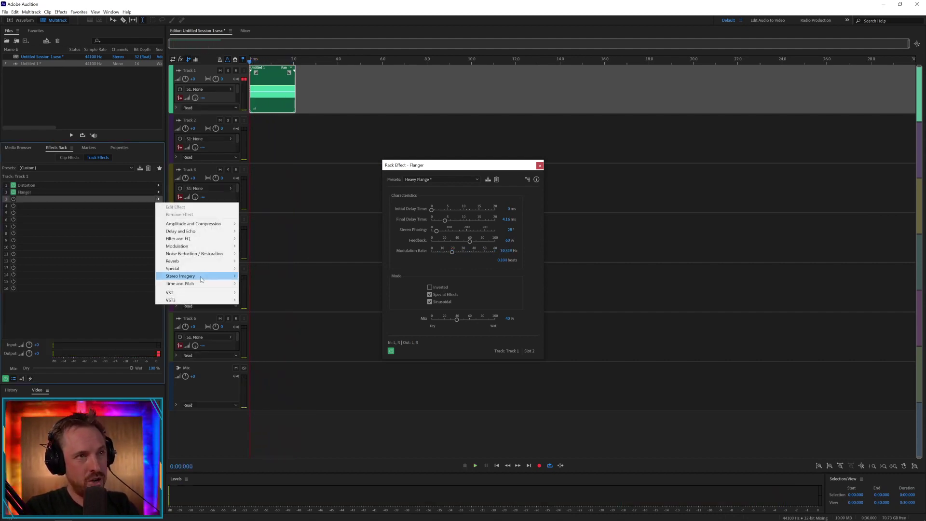
pyautogui.moveTo(210, 282)
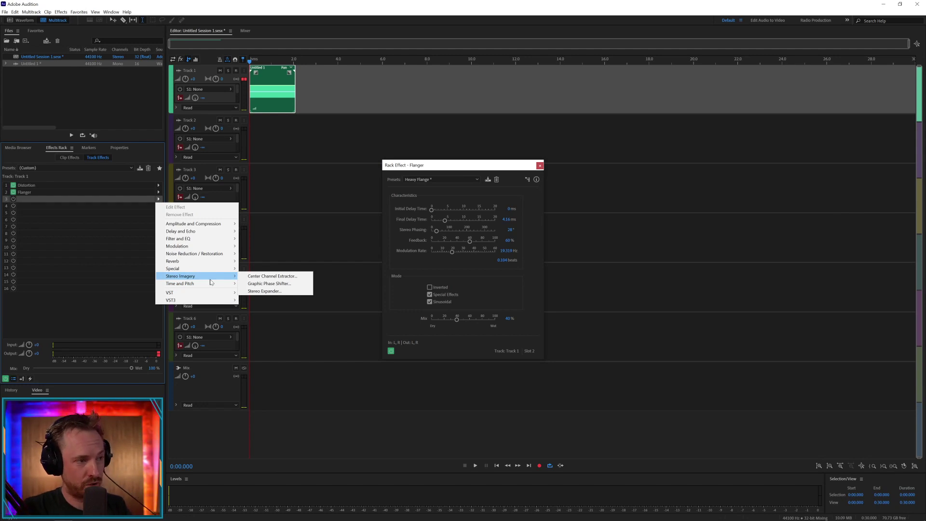
pyautogui.moveTo(217, 261)
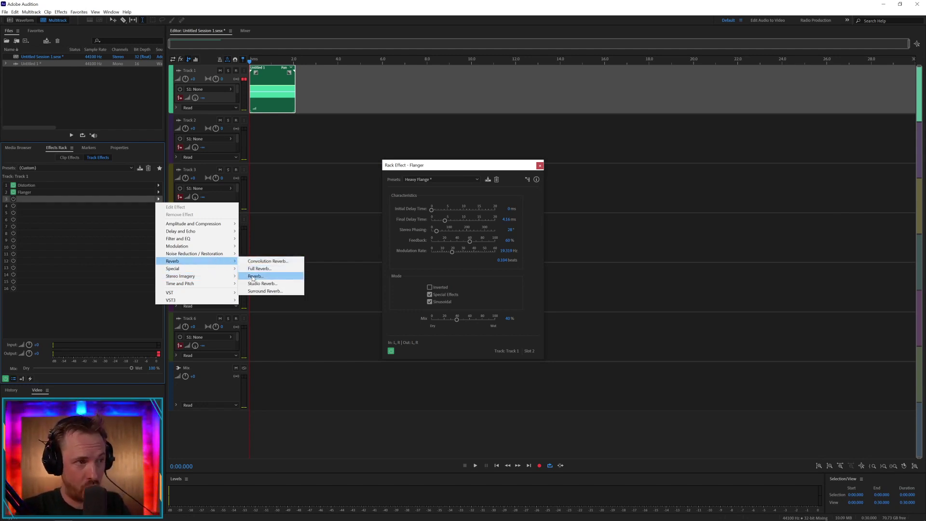
pyautogui.click(258, 284)
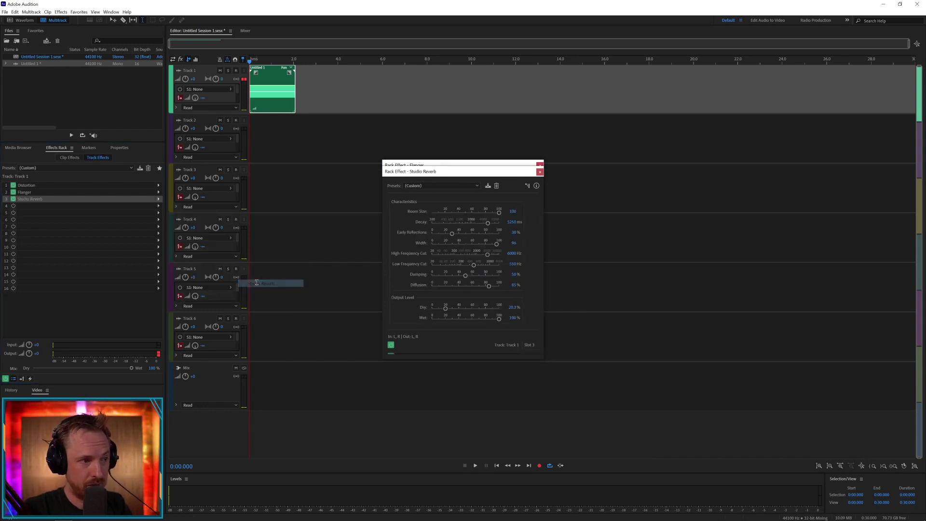
# Step: Apply the Vocal Reverb (large) preset, then set Wet to 64.3% with Dry at 100%, auditioning
pyautogui.click(458, 184)
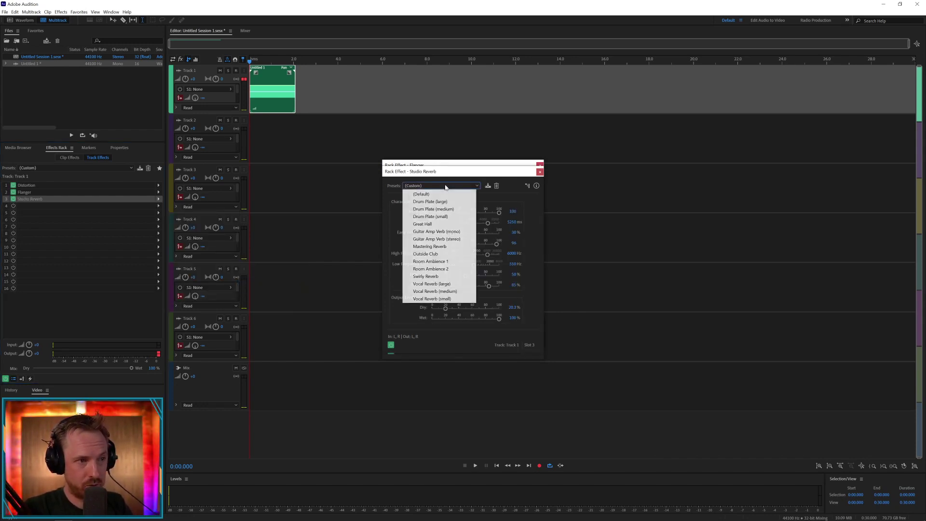
pyautogui.click(453, 284)
pyautogui.press('space')
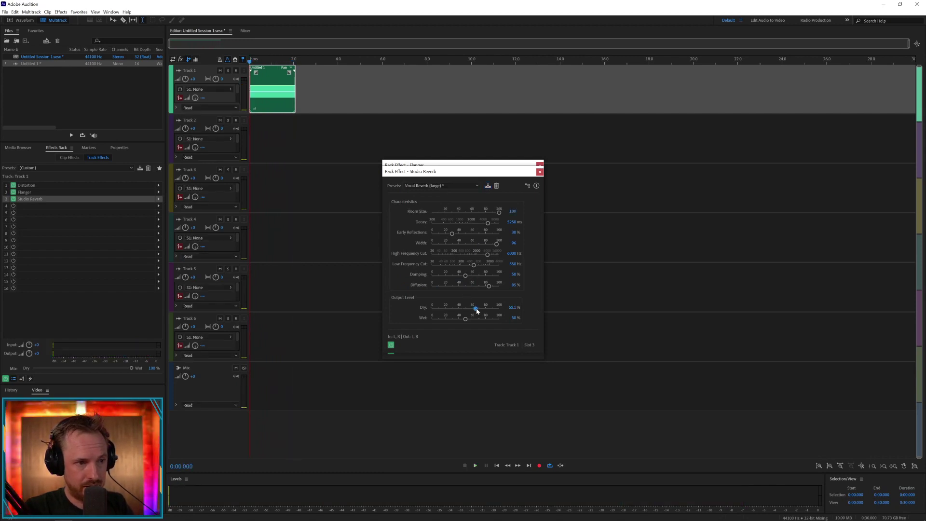
pyautogui.press('space')
pyautogui.moveTo(465, 318); pyautogui.dragTo(475, 320)
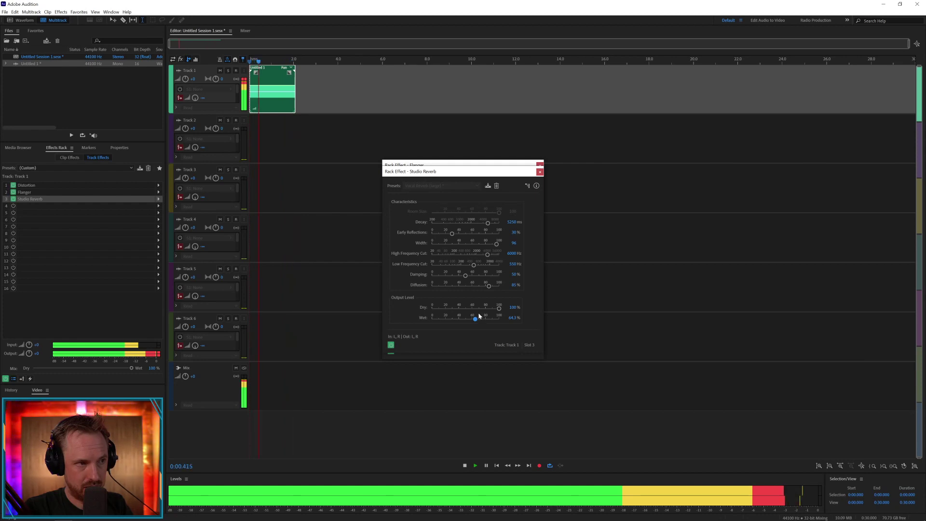
pyautogui.press('space')
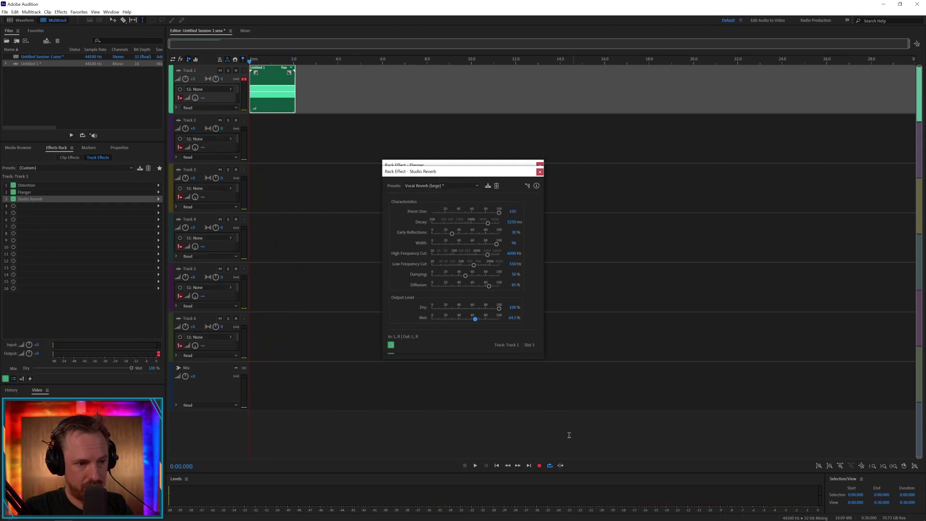
pyautogui.press('space')
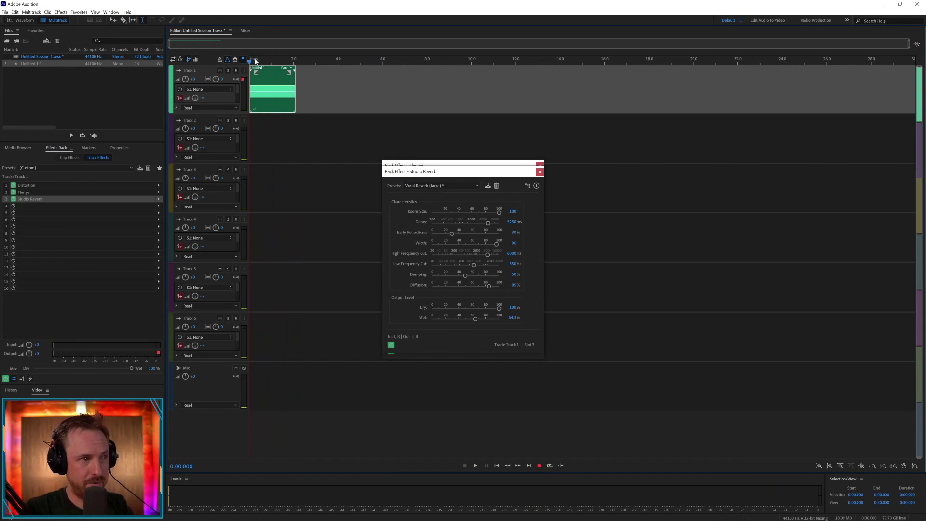
pyautogui.press('space')
pyautogui.press('space')
# Step: Zoom into the timeline, place the playhead near the tone clip's start, and play Track 1
pyautogui.scroll(3, 253, 62)
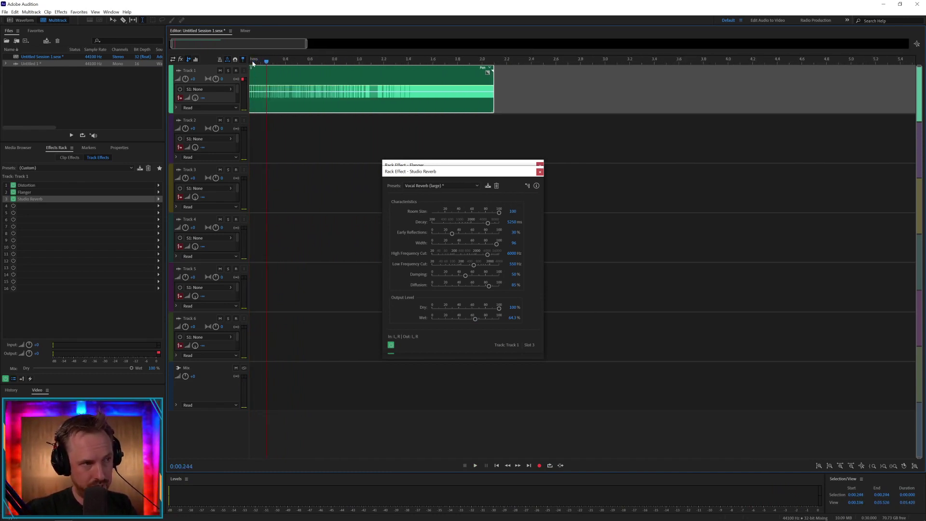
pyautogui.press('Home')
pyautogui.scroll(2, 220, 99)
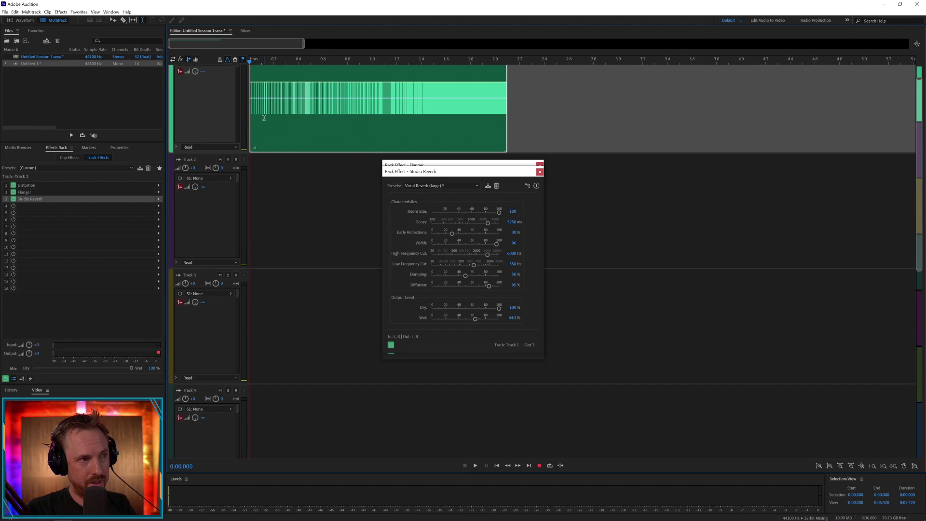
pyautogui.scroll(1, 263, 118)
pyautogui.click(262, 118)
pyautogui.press('space')
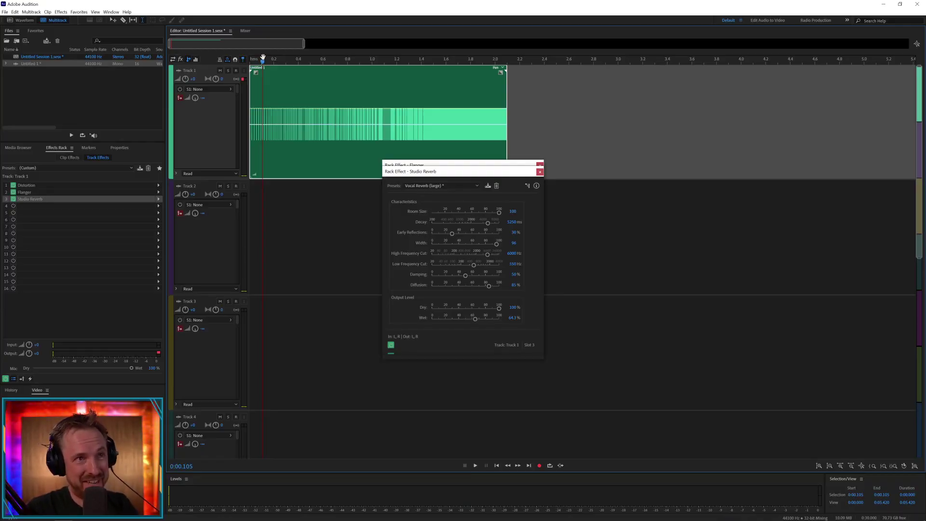
# Step: Time-stretch the Track 1 clip to 34% of its length and preview it
pyautogui.press('Home')
pyautogui.press('space')
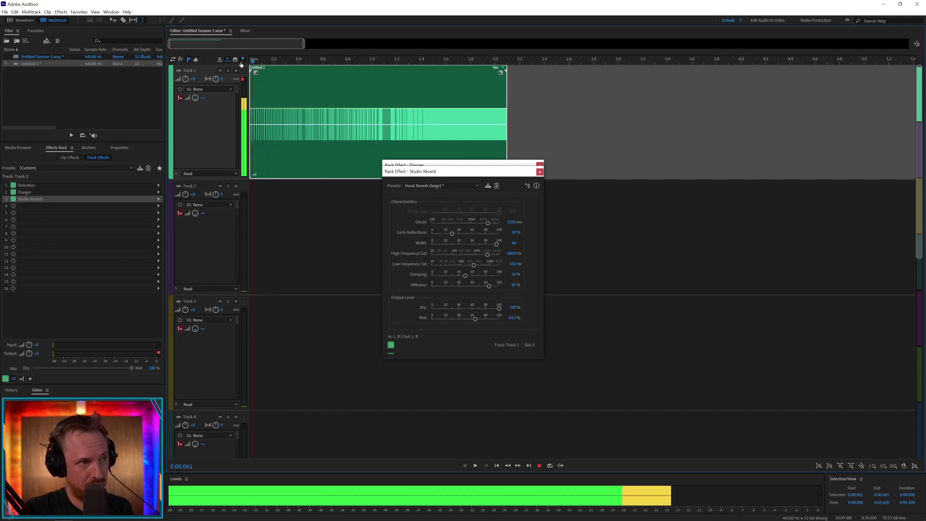
pyautogui.press('space')
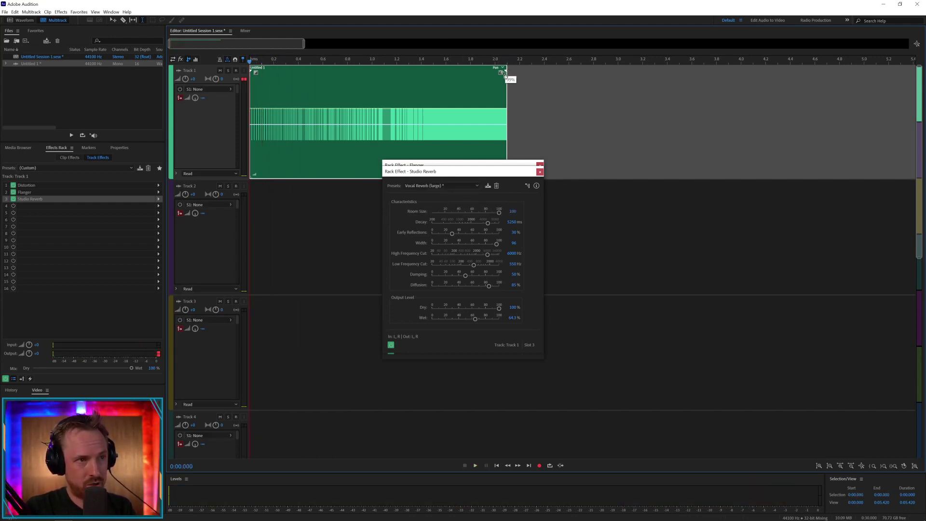
pyautogui.moveTo(505, 74); pyautogui.dragTo(336, 73)
pyautogui.press('space')
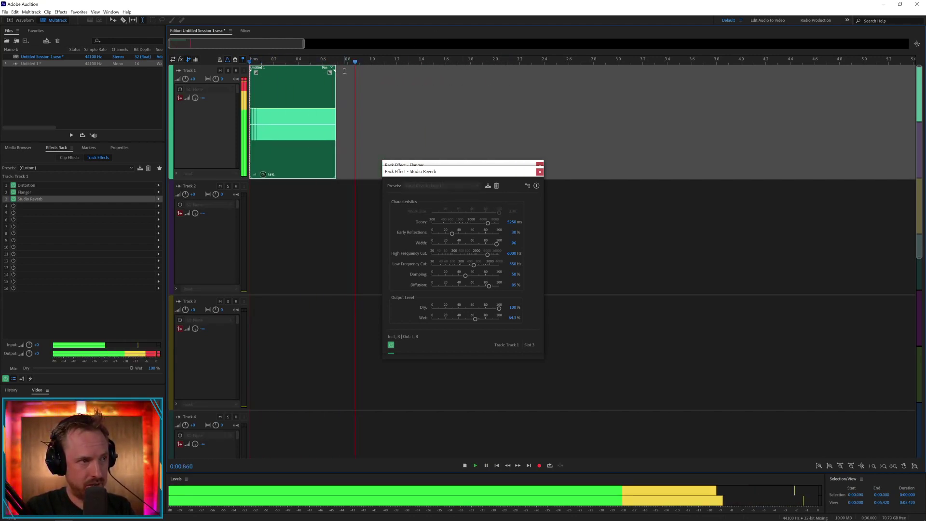
pyautogui.press('space')
# Step: Alt-drag two copies of the shortened clip further along Track 1
pyautogui.press('space')
pyautogui.press('space')
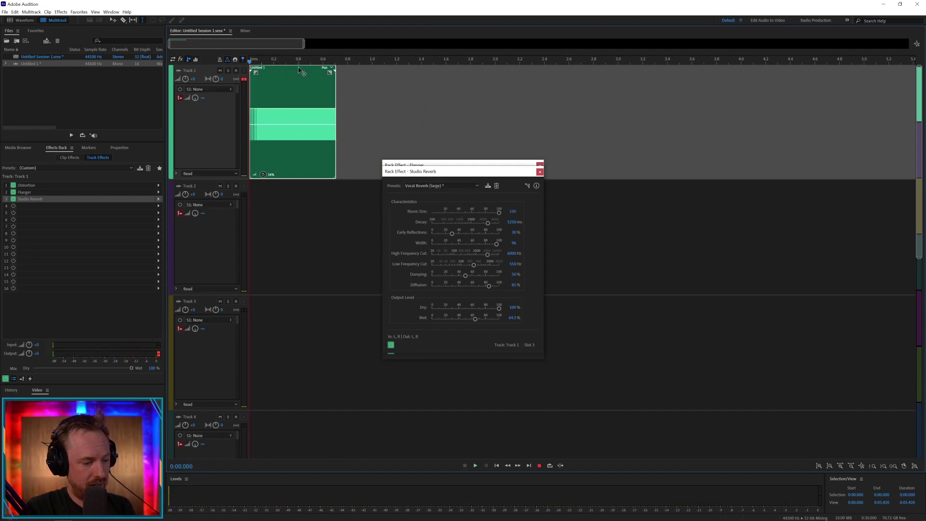
pyautogui.moveTo(299, 68); pyautogui.dragTo(534, 71)
pyautogui.press('space')
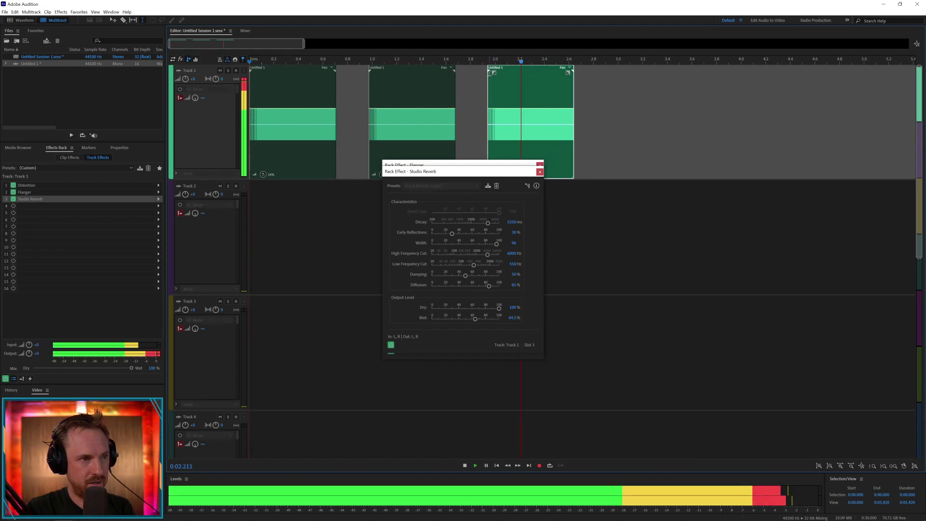
pyautogui.press('space')
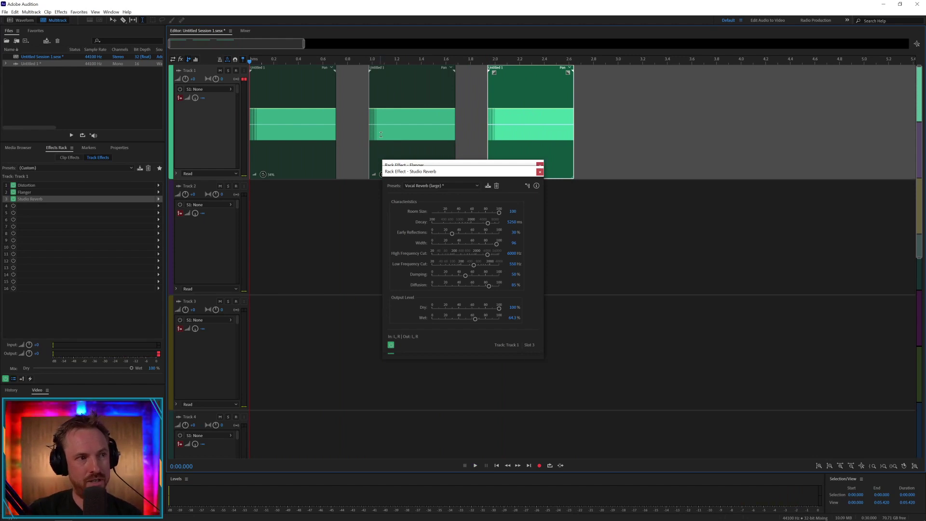
# Step: Split the middle copy with Ctrl+K at five points into short slices
pyautogui.click(380, 134)
pyautogui.hotkey('ctrl', 'k')
pyautogui.click(400, 134)
pyautogui.hotkey('ctrl', 'k')
pyautogui.click(417, 133)
pyautogui.hotkey('ctrl', 'k')
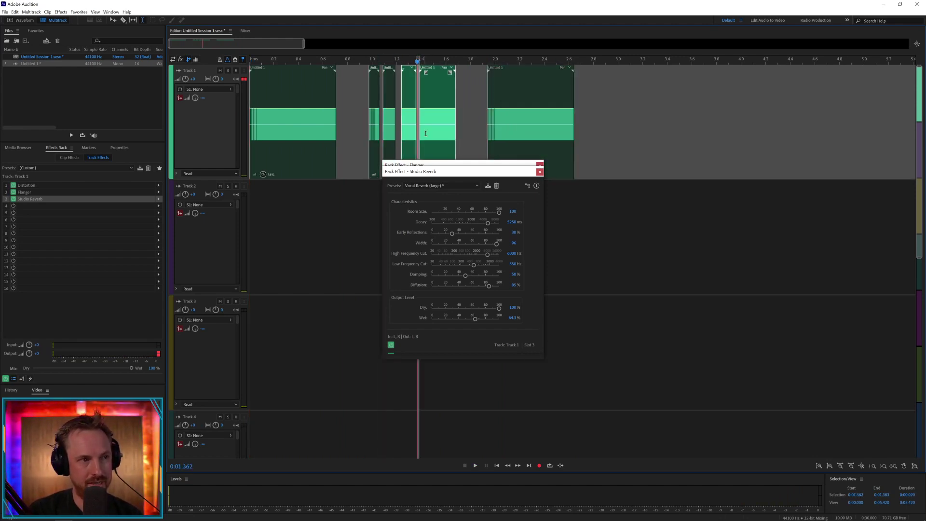
pyautogui.click(432, 134)
pyautogui.hotkey('ctrl', 'k')
pyautogui.click(447, 134)
pyautogui.hotkey('ctrl', 'k')
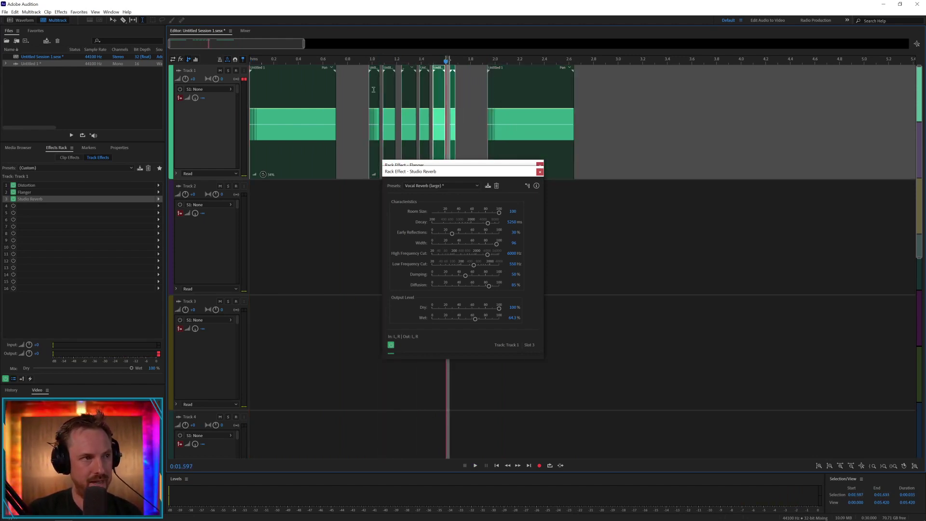
# Step: Deselect the slices and play the edited Track 1 from the start
pyautogui.click(355, 79)
pyautogui.press('space')
pyautogui.press('Home')
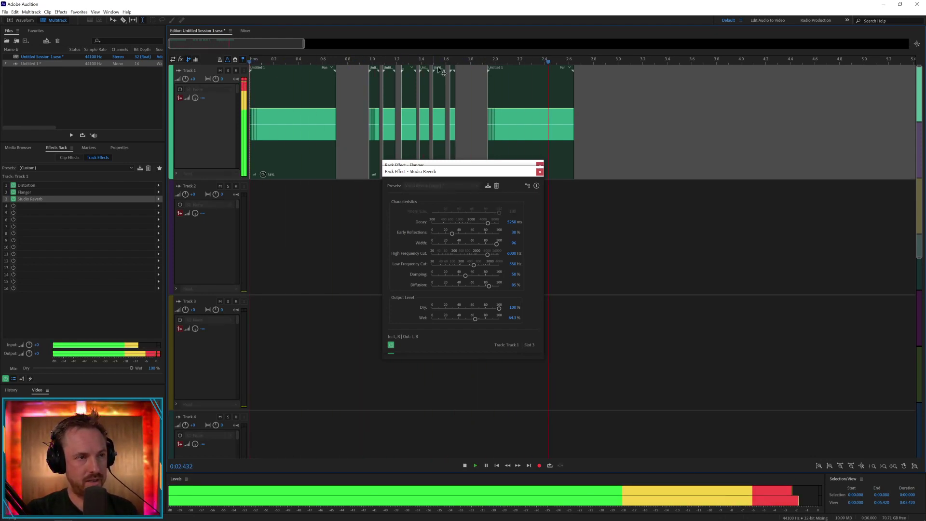
pyautogui.press('space')
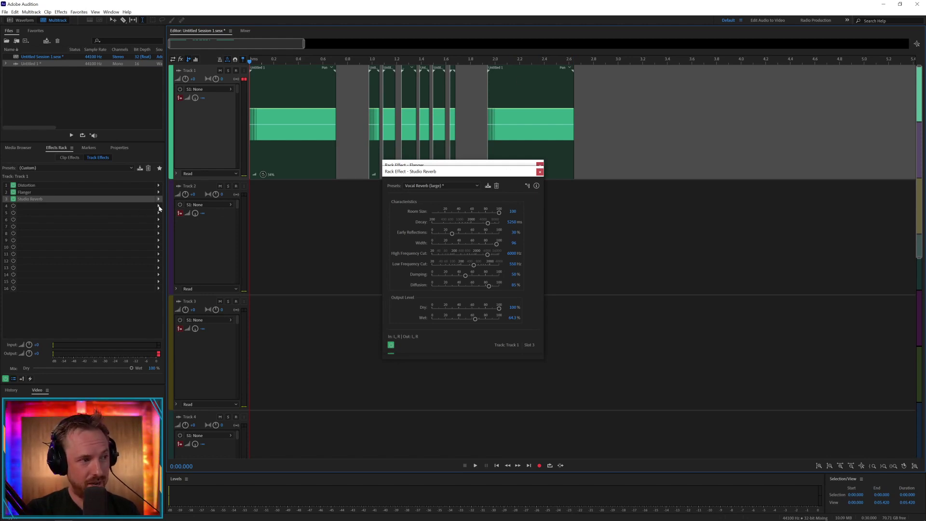
# Step: Add Modulation > Chorus to slot 4 of Track 1's rack and preview the chain
pyautogui.click(158, 206)
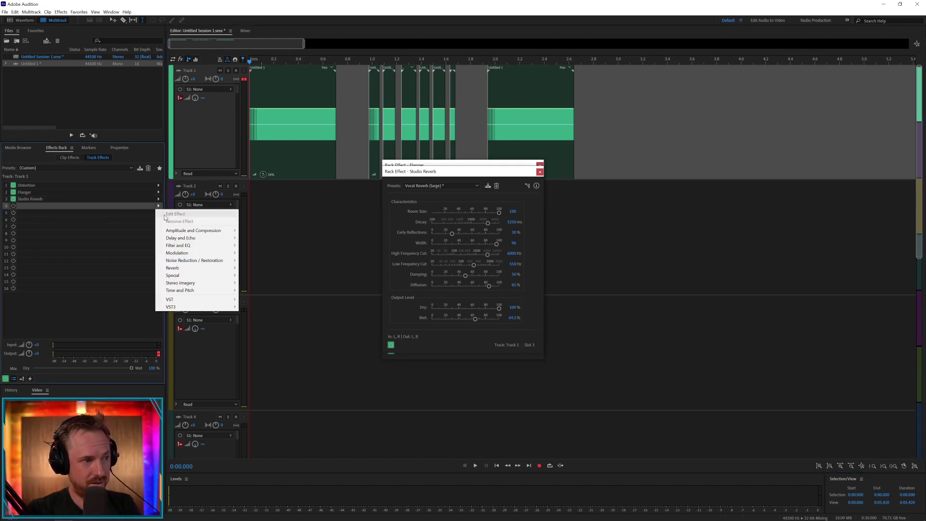
pyautogui.moveTo(207, 253)
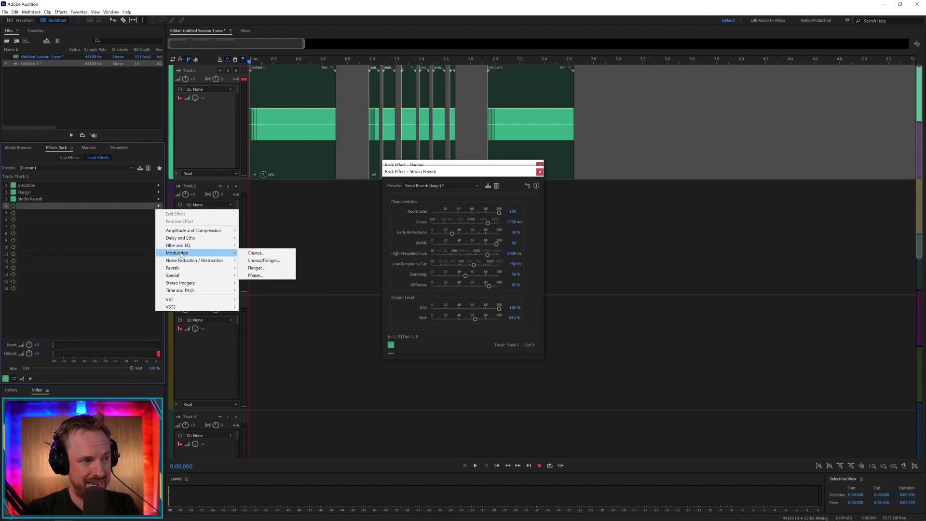
pyautogui.click(255, 253)
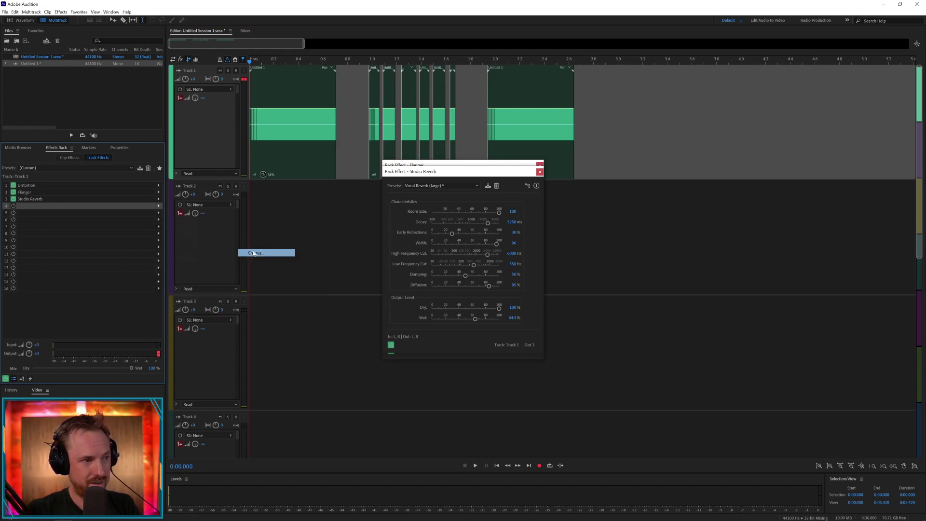
pyautogui.press('space')
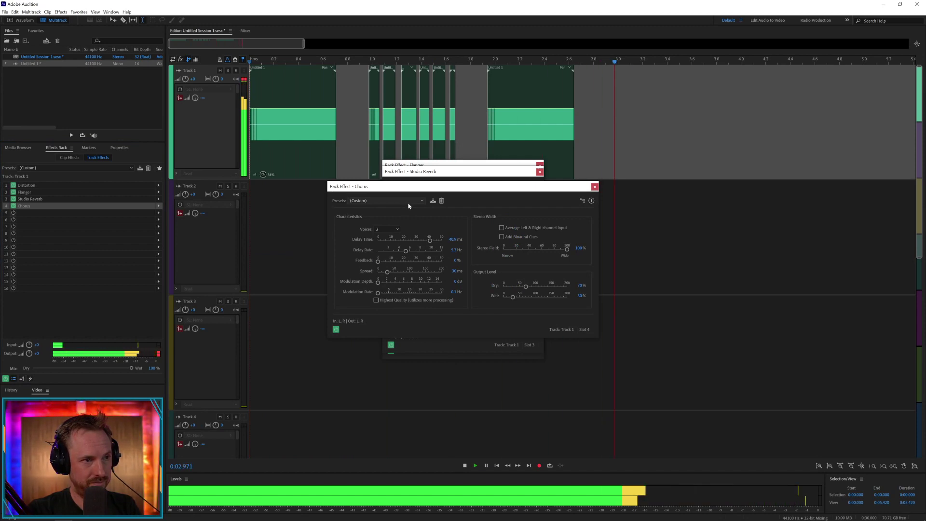
pyautogui.press('space')
pyautogui.press('space')
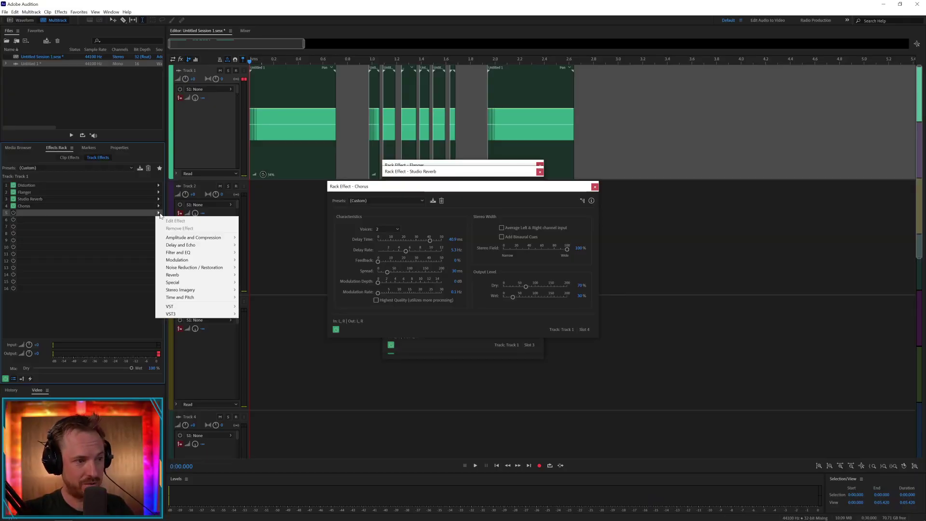
pyautogui.moveTo(183, 236)
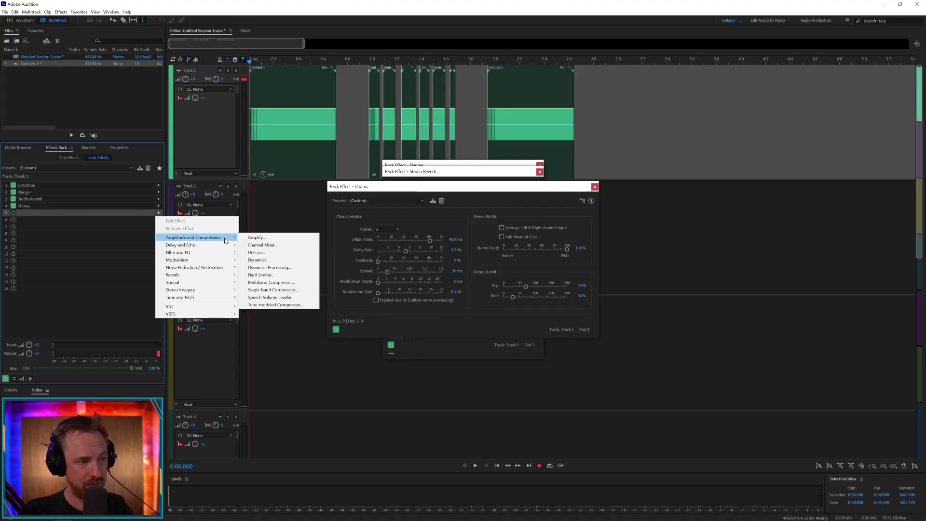
pyautogui.click(108, 245)
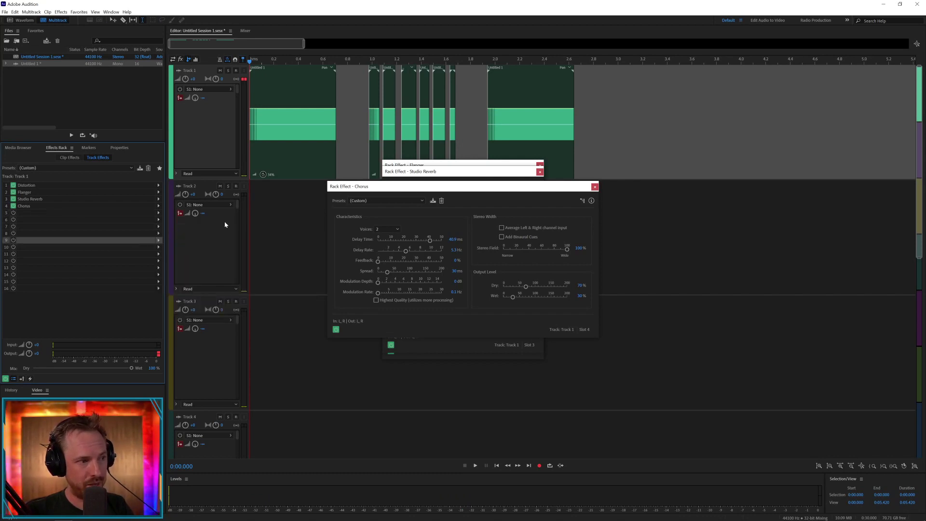
# Step: Select the Mix track and close the Chorus, Studio Reverb and Flanger windows
pyautogui.click(288, 219)
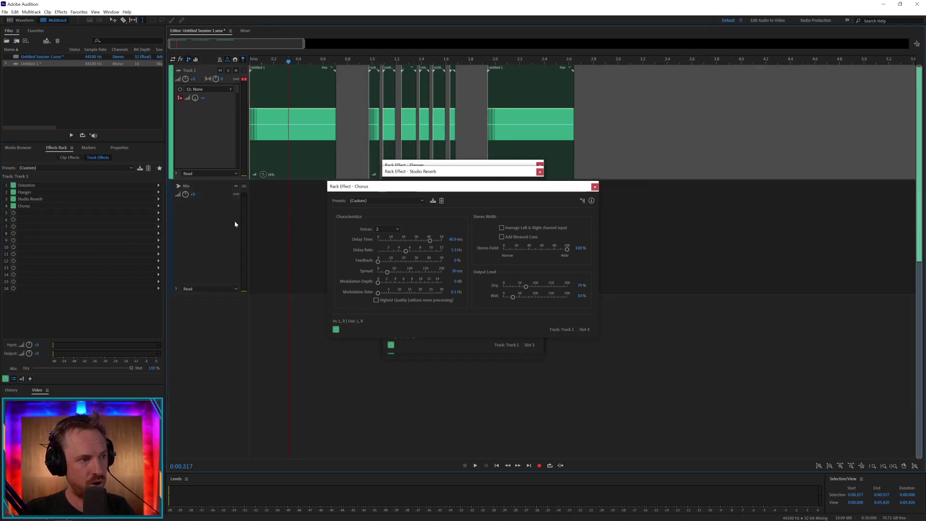
pyautogui.click(299, 215)
pyautogui.click(594, 187)
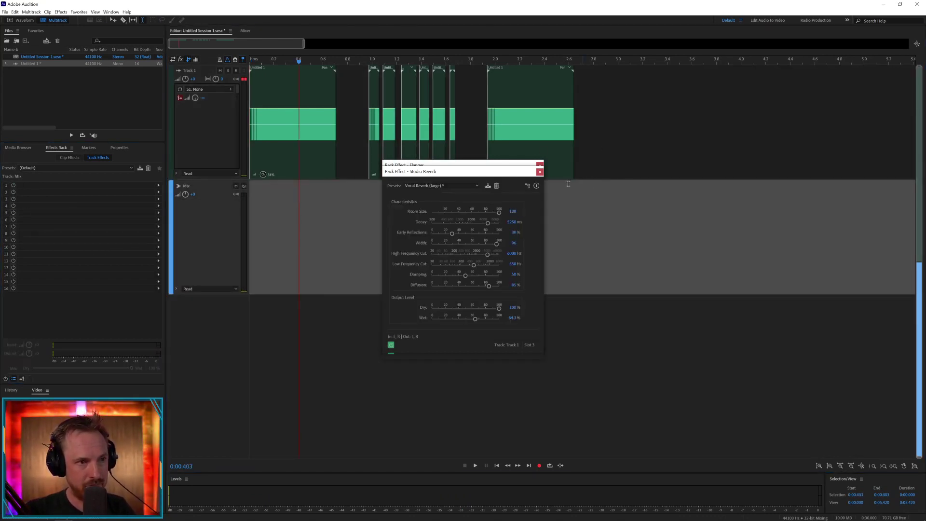
pyautogui.click(539, 171)
pyautogui.click(539, 165)
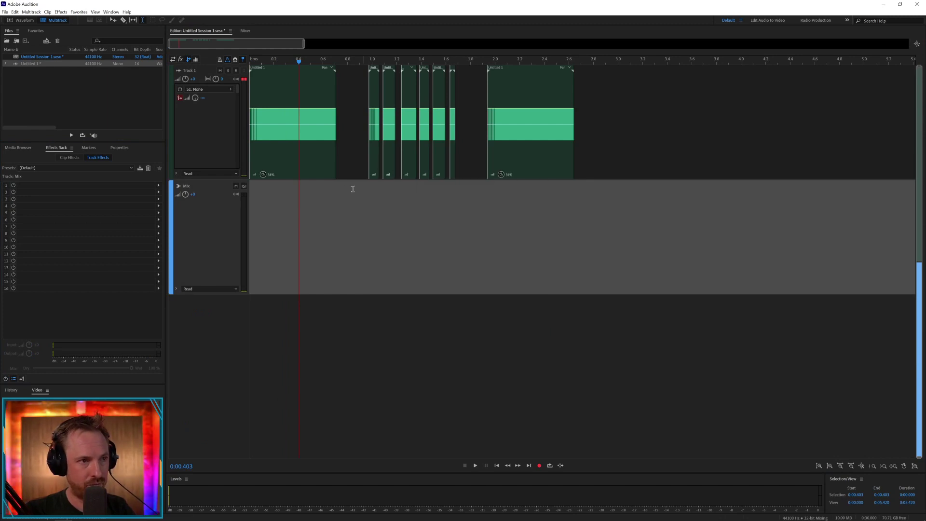
# Step: Add Dynamics to the Mix track with its default preset and preview the mix
pyautogui.click(158, 185)
pyautogui.moveTo(221, 210)
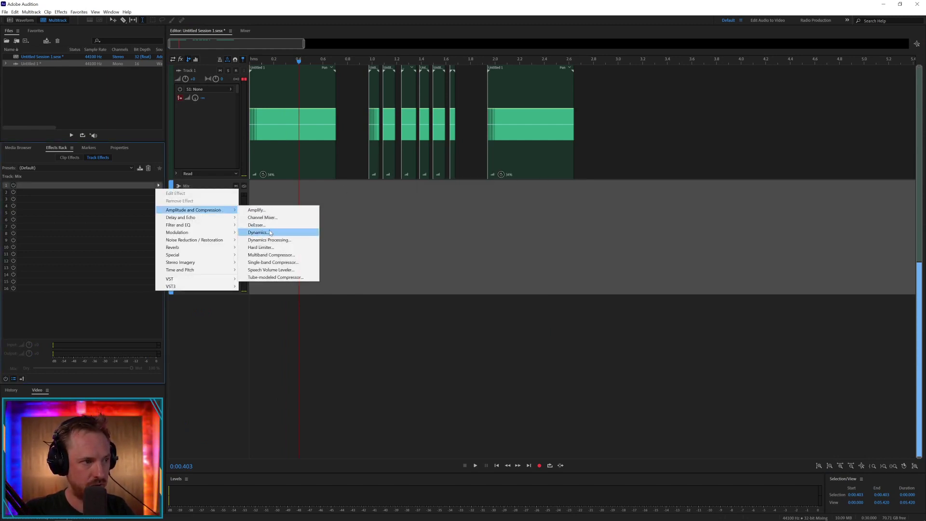
pyautogui.click(260, 233)
pyautogui.click(440, 181)
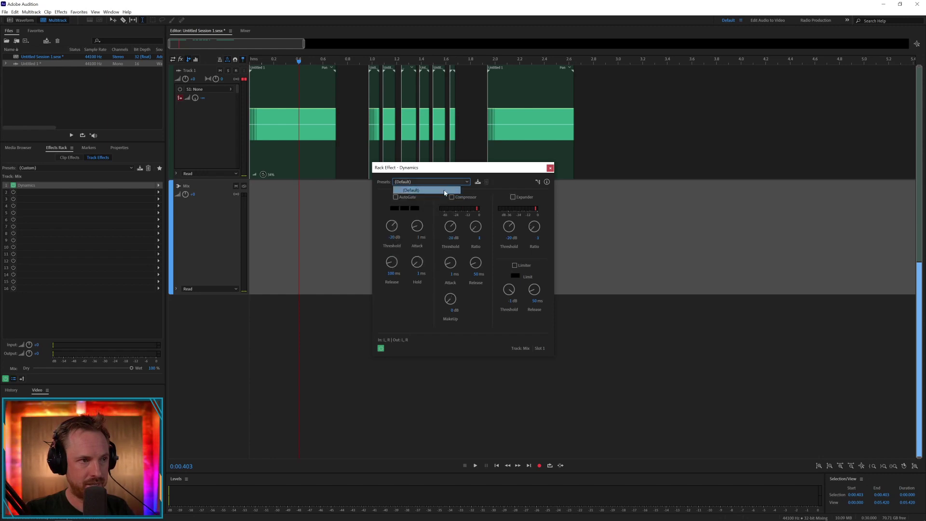
pyautogui.click(429, 189)
pyautogui.press('space')
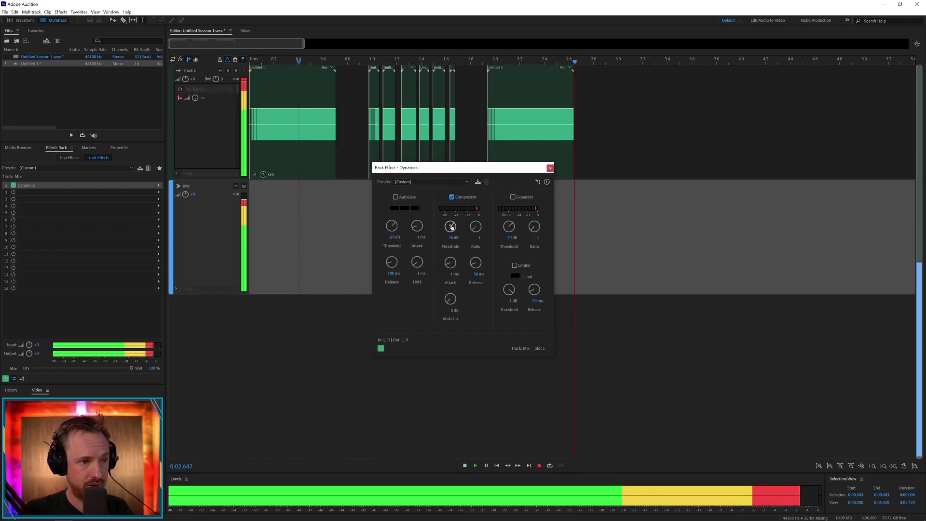
pyautogui.press('space')
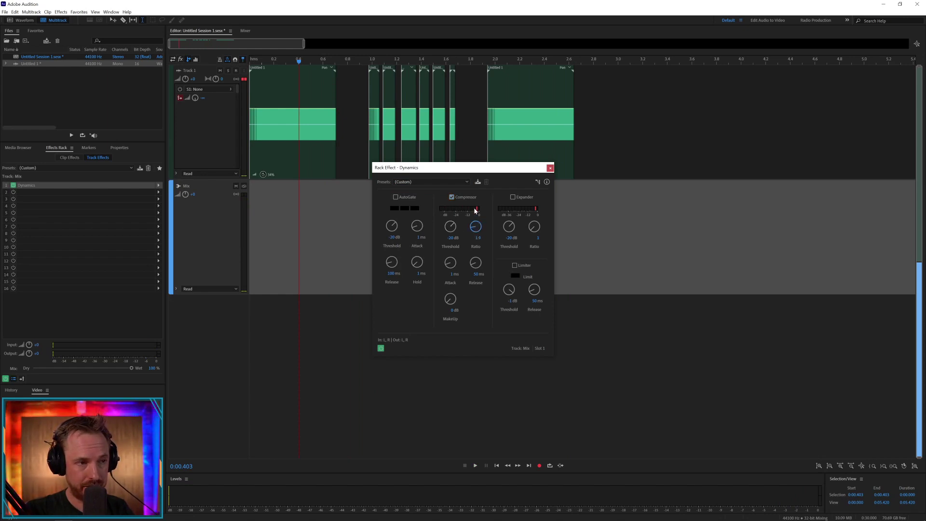
pyautogui.press('space')
pyautogui.press('space')
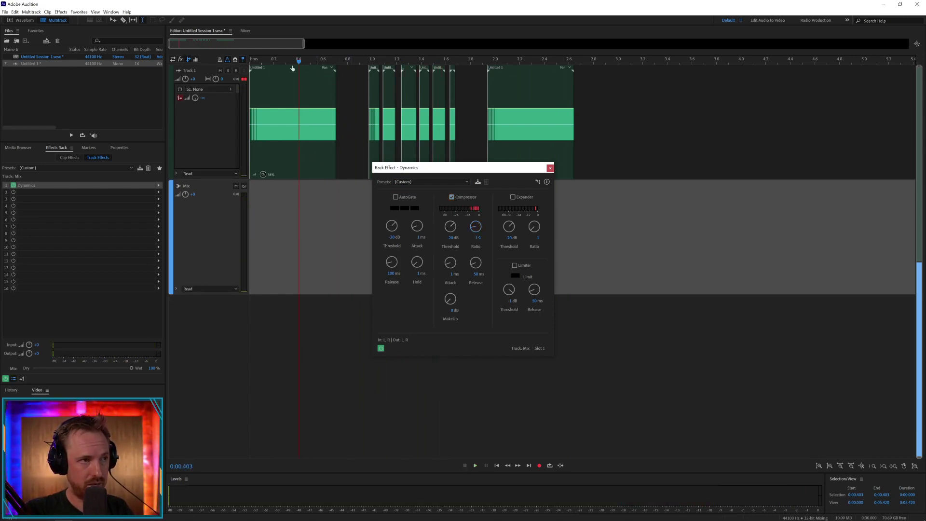
# Step: Enable the Limiter and raise MakeUp gain to about 10.6 dB, auditioning the mix
pyautogui.press('space')
pyautogui.click(514, 266)
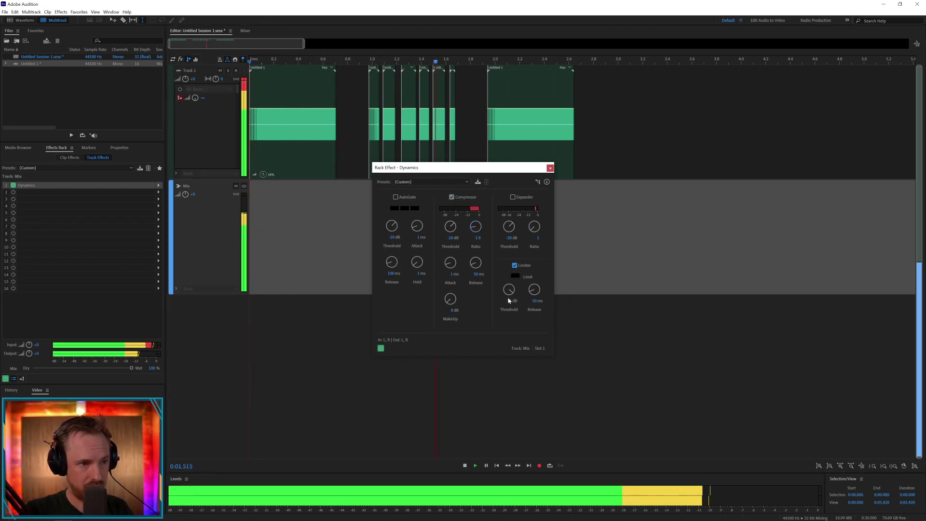
pyautogui.press('space')
pyautogui.press('space')
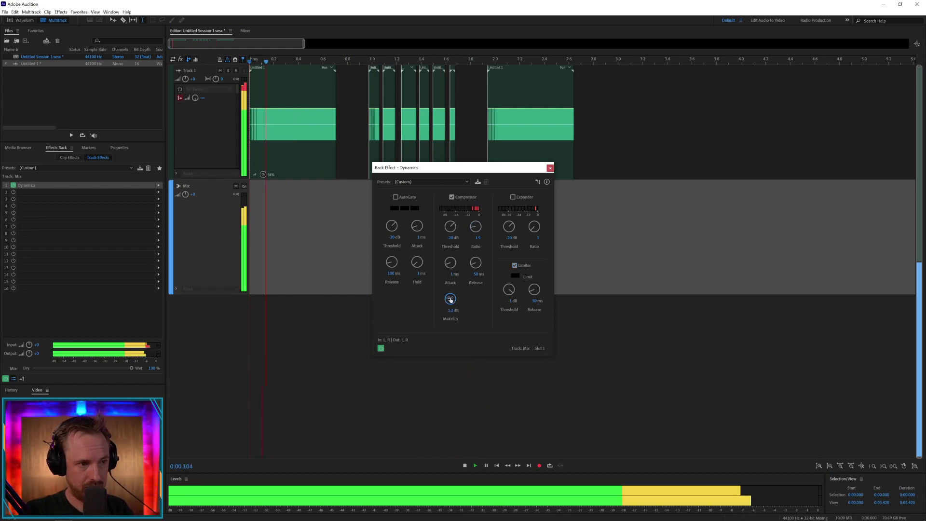
pyautogui.moveTo(450, 295); pyautogui.dragTo(454, 282)
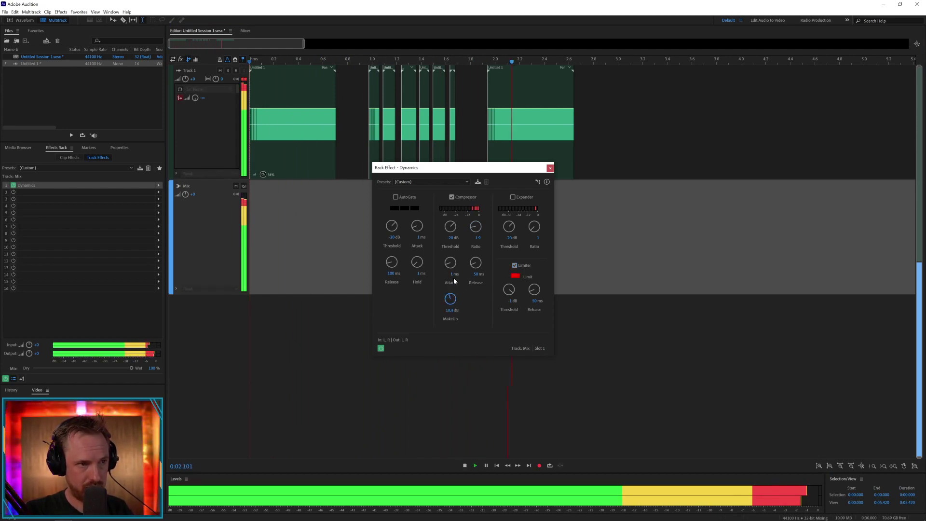
pyautogui.press('space')
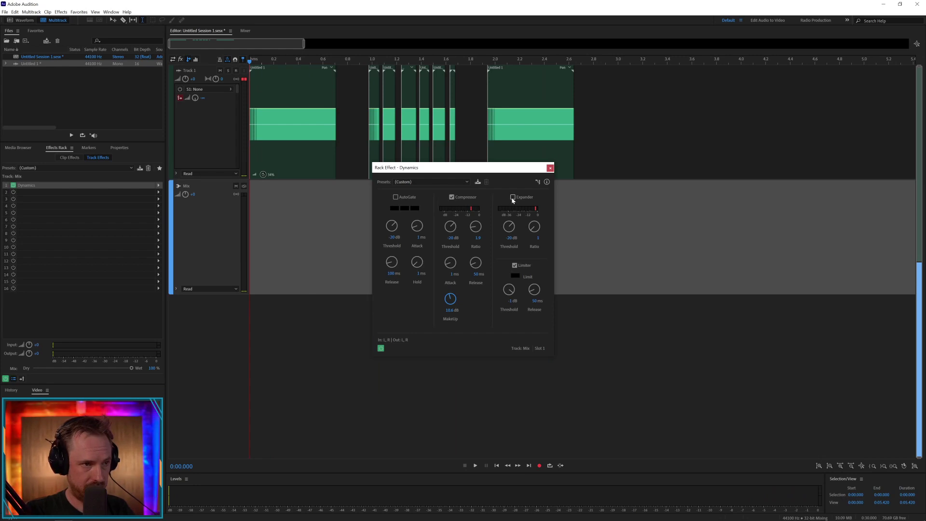
pyautogui.press('space')
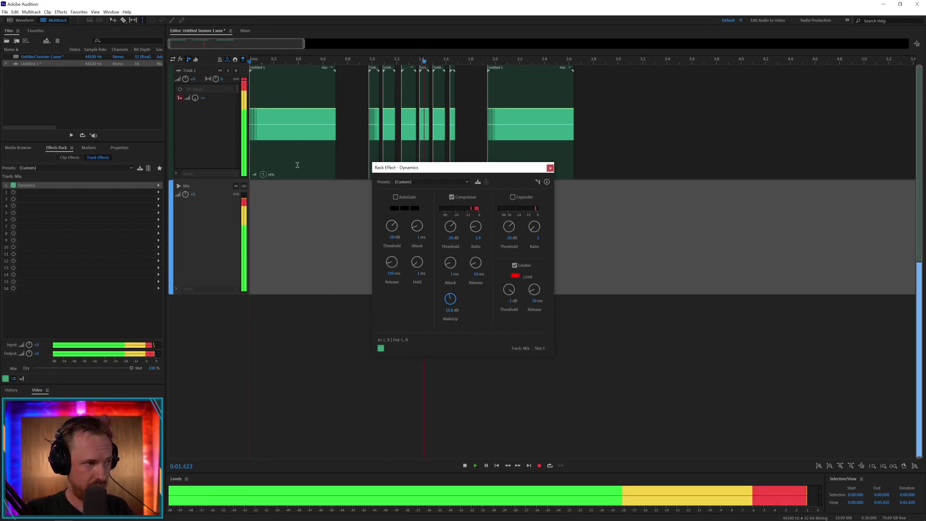
pyautogui.press('space')
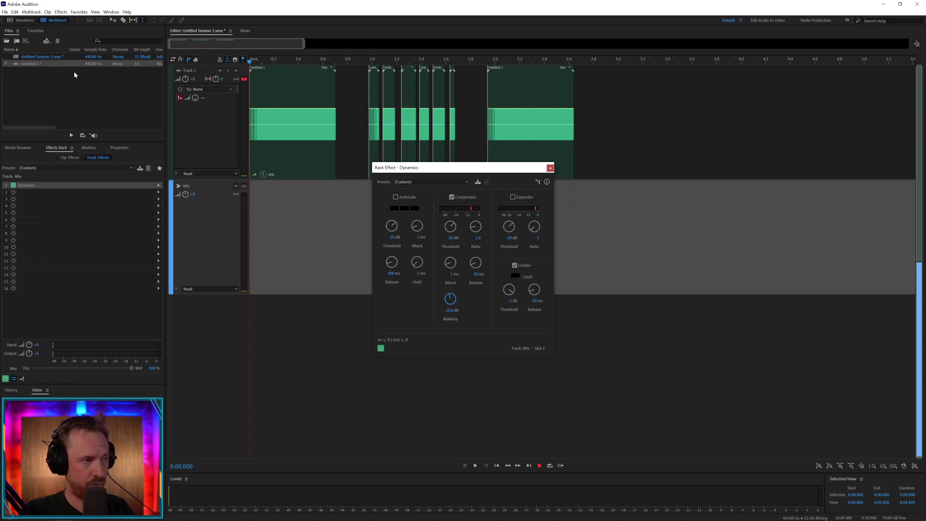
# Step: Create a new Untitled 2 waveform file and fill it with generated pink noise
pyautogui.click(16, 21)
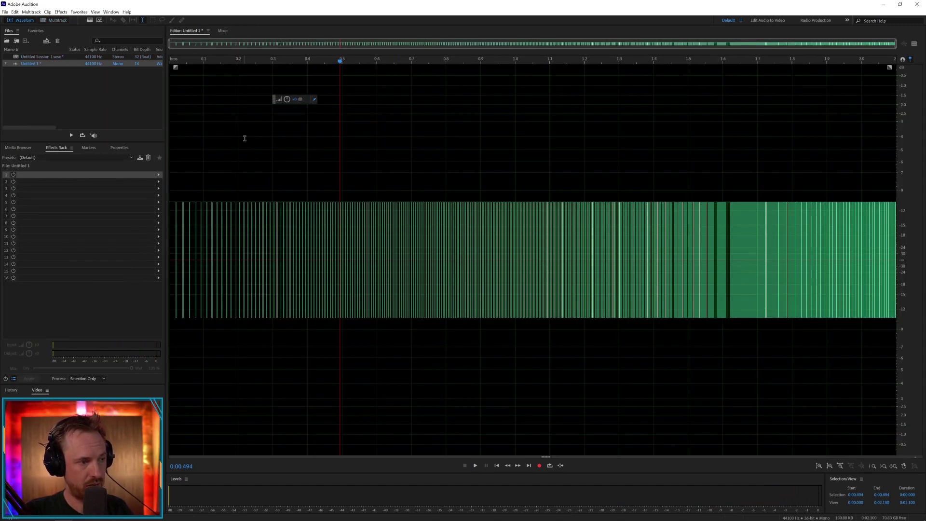
pyautogui.hotkey('ctrl', 'shift', 'n')
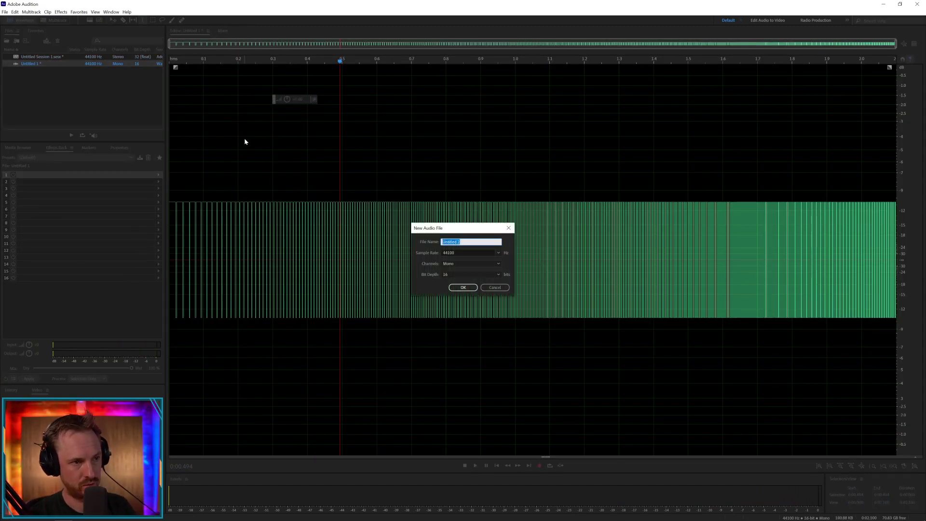
pyautogui.press('Return')
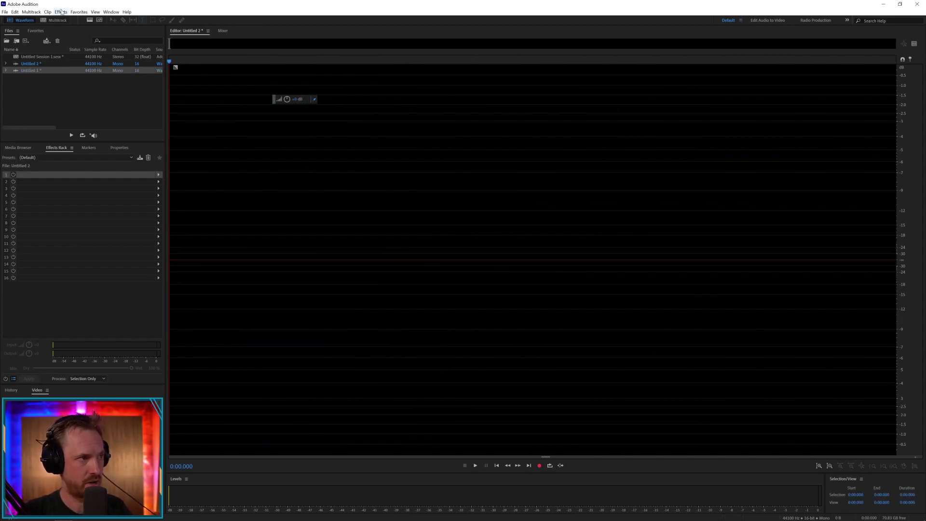
pyautogui.click(61, 12)
pyautogui.moveTo(113, 130)
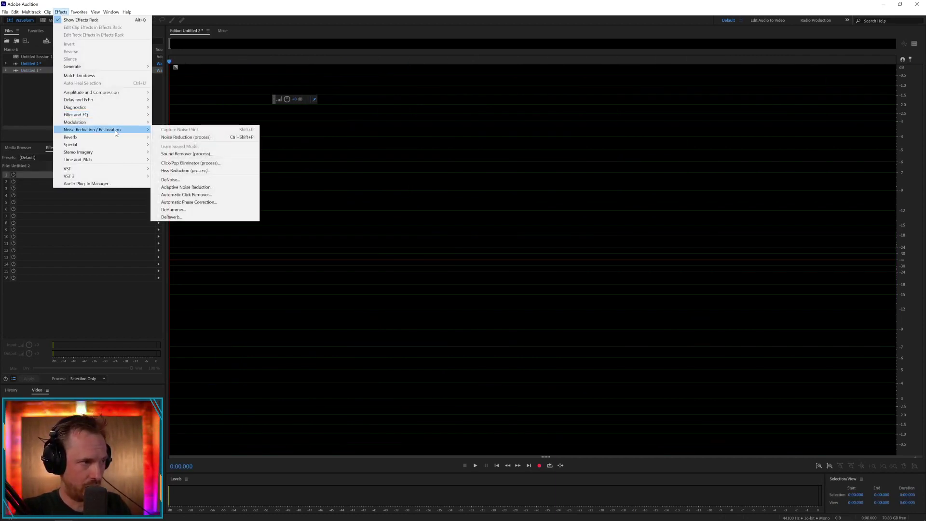
pyautogui.moveTo(125, 68)
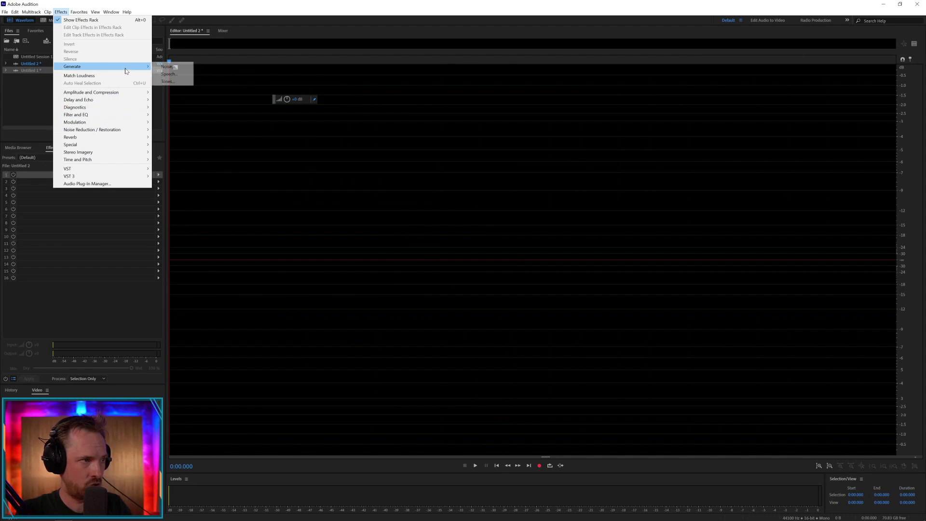
pyautogui.click(167, 66)
pyautogui.press('space')
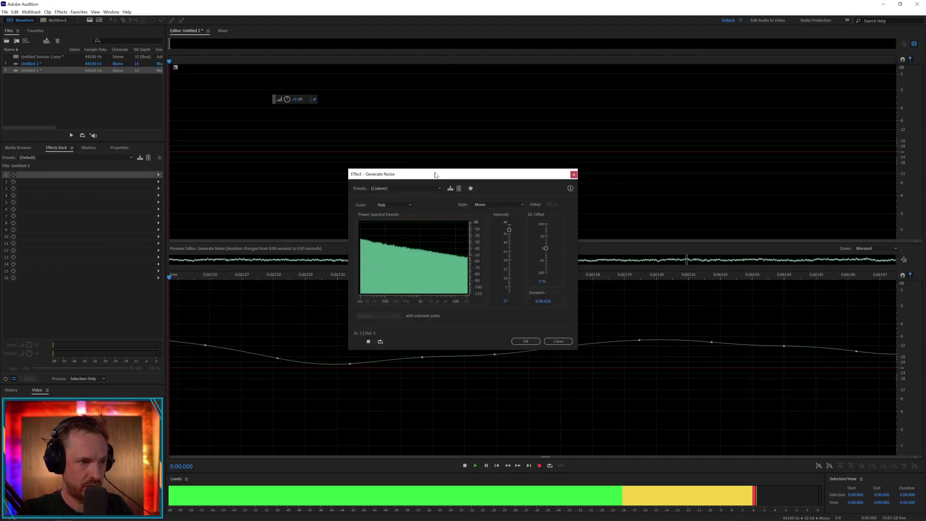
pyautogui.click(525, 341)
pyautogui.press('space')
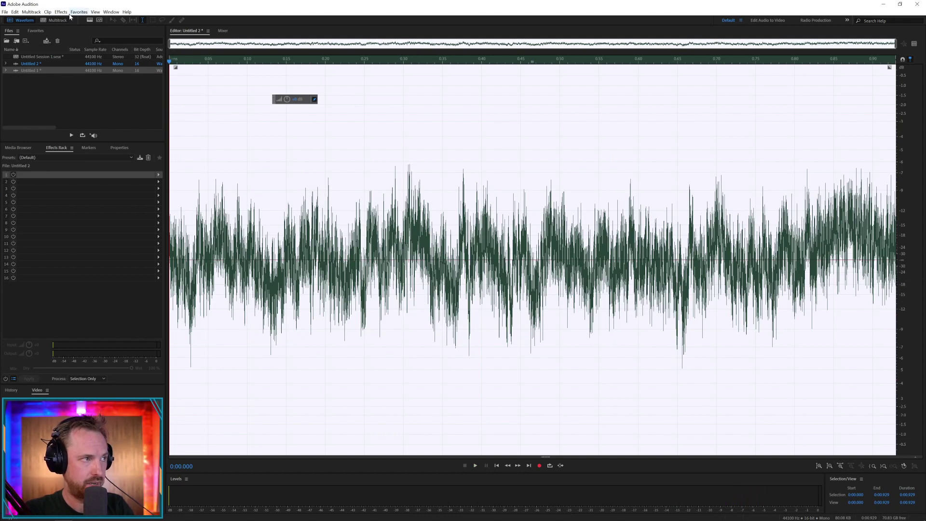
# Step: Apply Time and Pitch > Pitch Bender to the noise, then return to Multitrack
pyautogui.click(61, 12)
pyautogui.moveTo(121, 159)
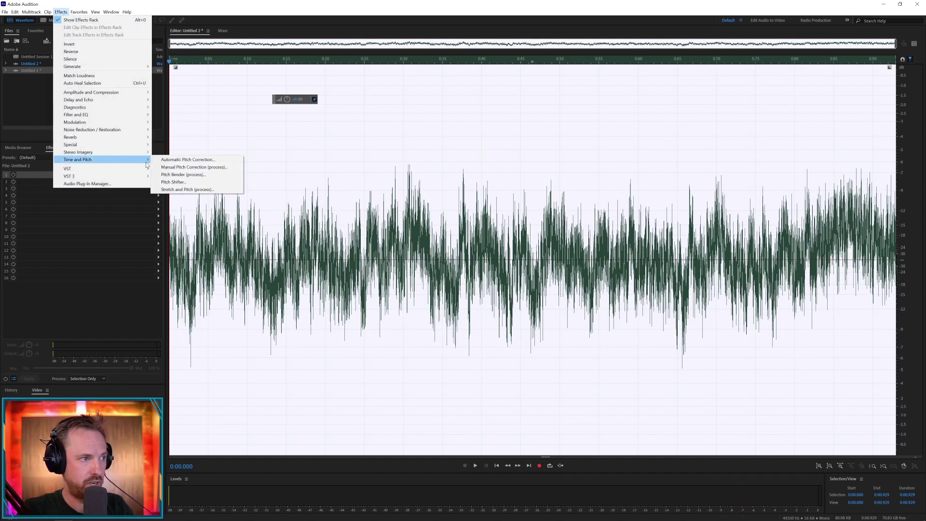
pyautogui.click(183, 175)
pyautogui.press('space')
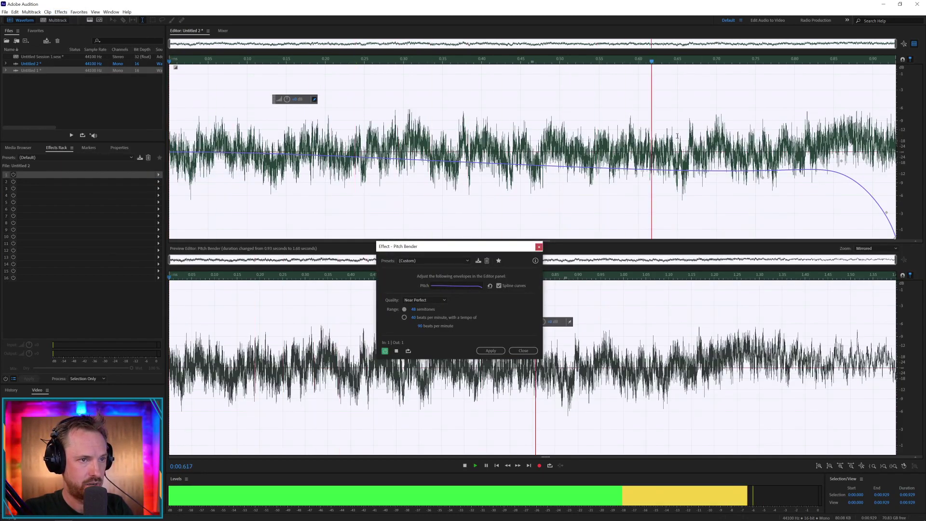
pyautogui.click(496, 351)
pyautogui.click(57, 21)
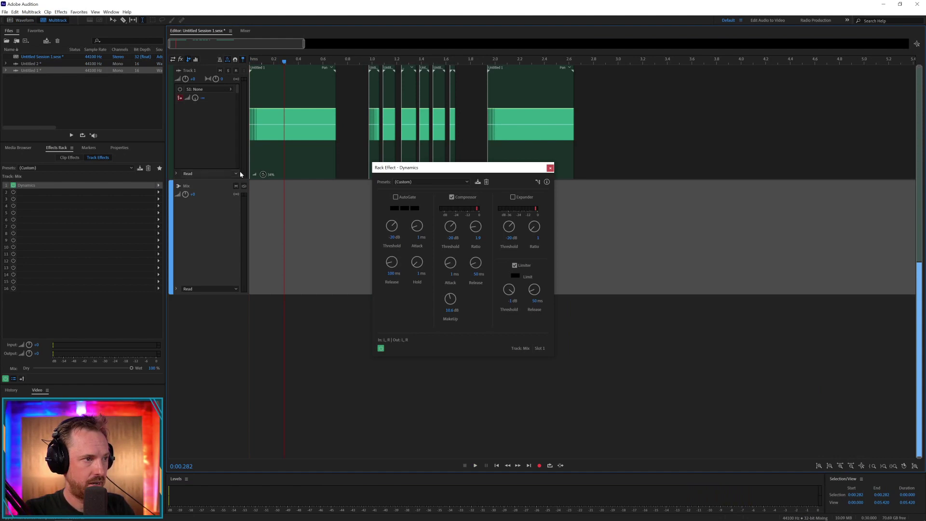
# Step: Add a mono audio track below Track 1 and place the Untitled 2 noise clip on it
pyautogui.click(344, 140)
pyautogui.rightClick(344, 140)
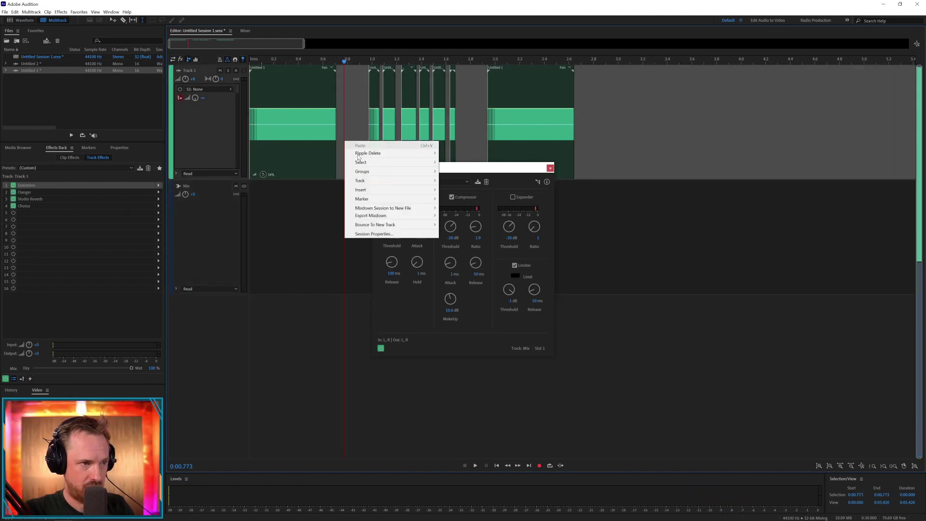
pyautogui.moveTo(424, 180)
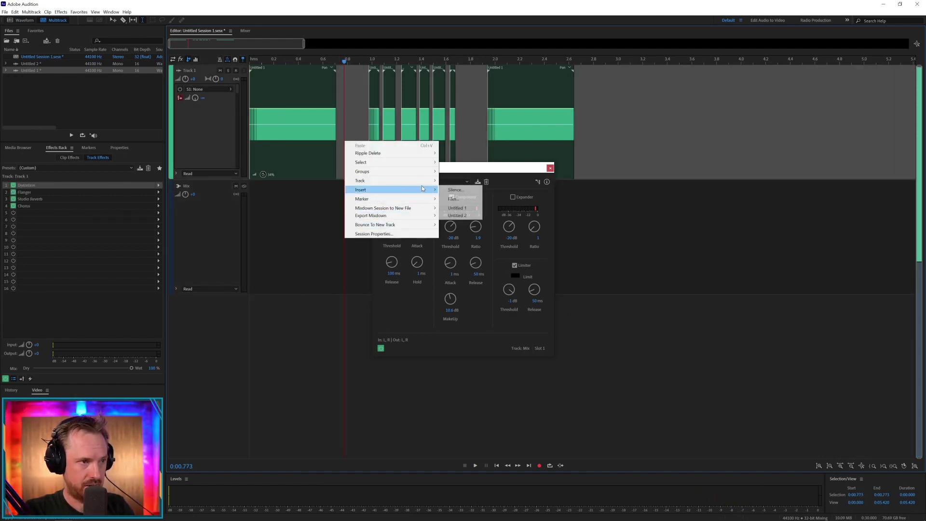
pyautogui.click(463, 188)
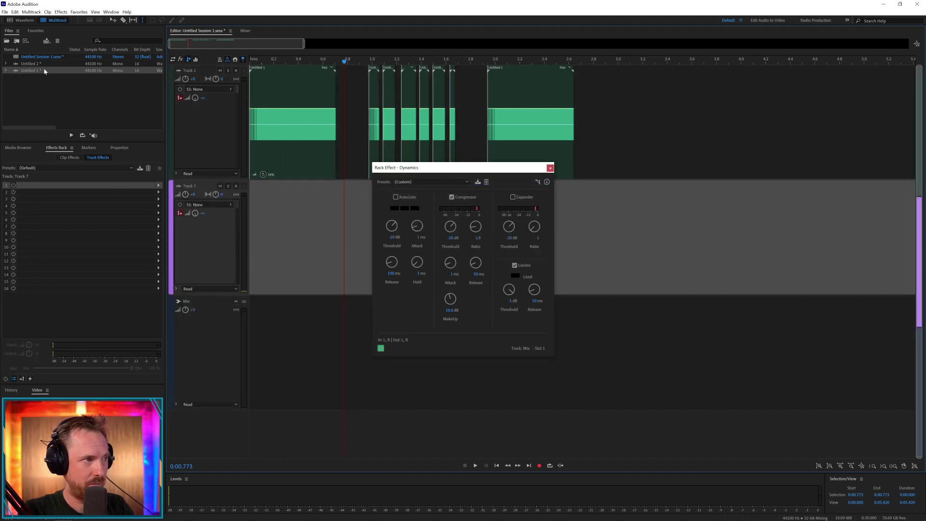
pyautogui.moveTo(29, 63); pyautogui.dragTo(575, 206)
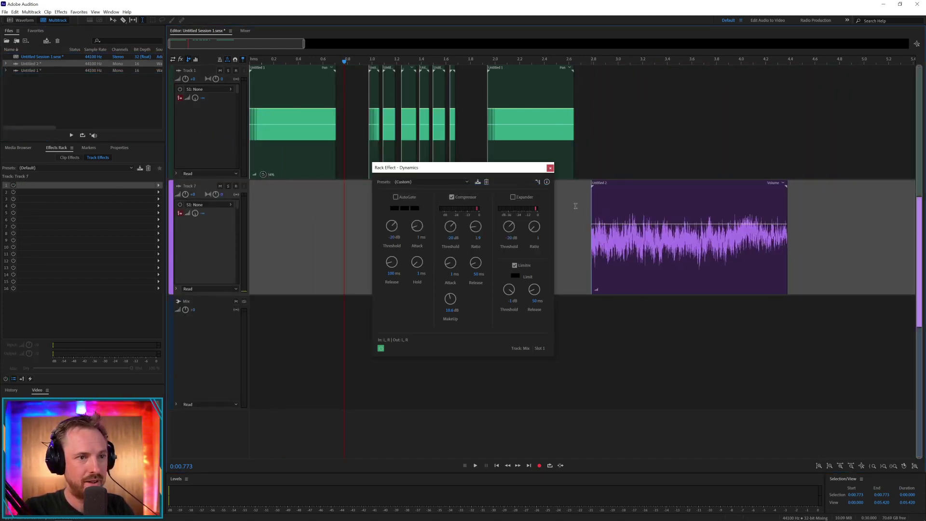
# Step: In the Mixer, show Track 1's effects and copy one onto the new track
pyautogui.click(244, 31)
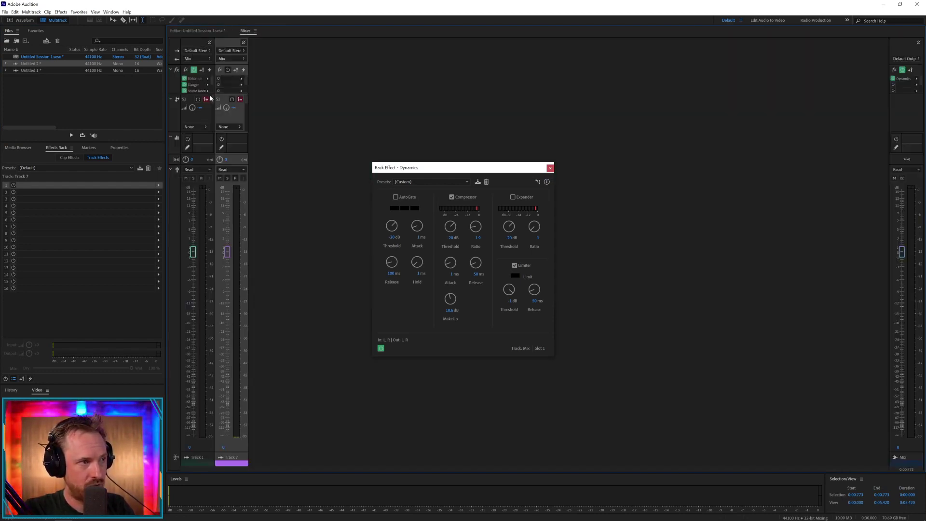
pyautogui.click(199, 79)
pyautogui.moveTo(225, 73); pyautogui.dragTo(226, 91)
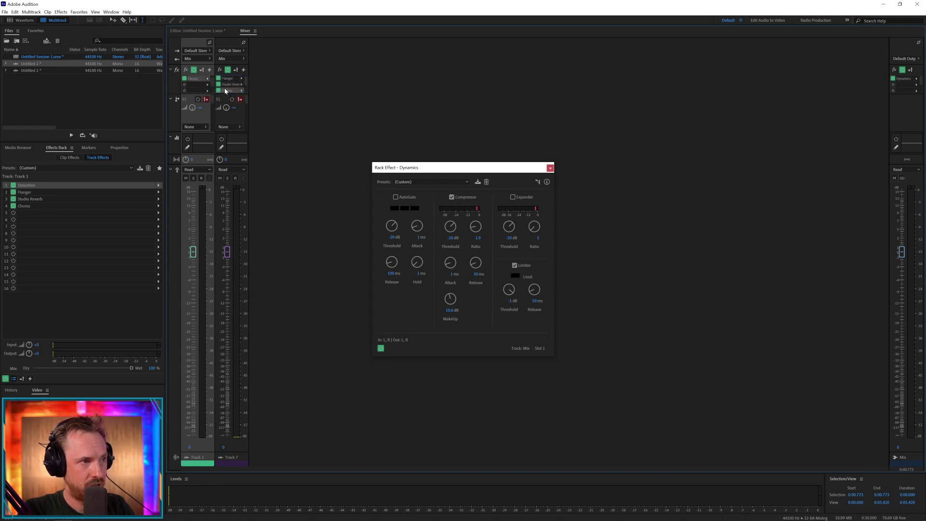
# Step: Return to the multitrack editor and preview playback from 2.783 s
pyautogui.click(198, 31)
pyautogui.click(592, 58)
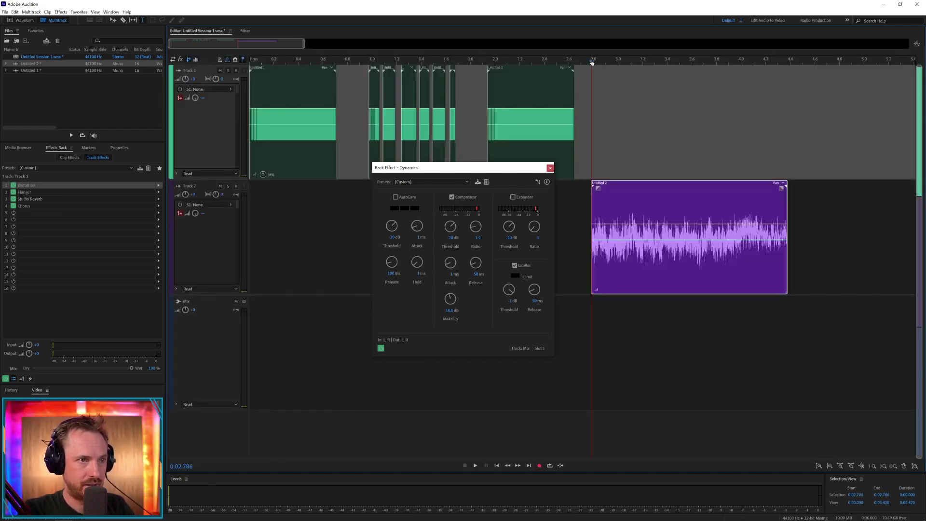
pyautogui.press('space')
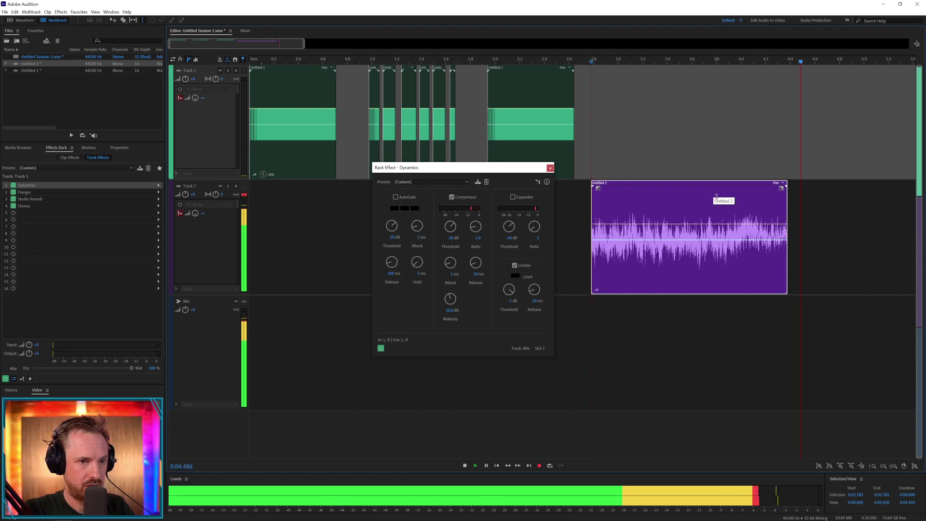
pyautogui.press('space')
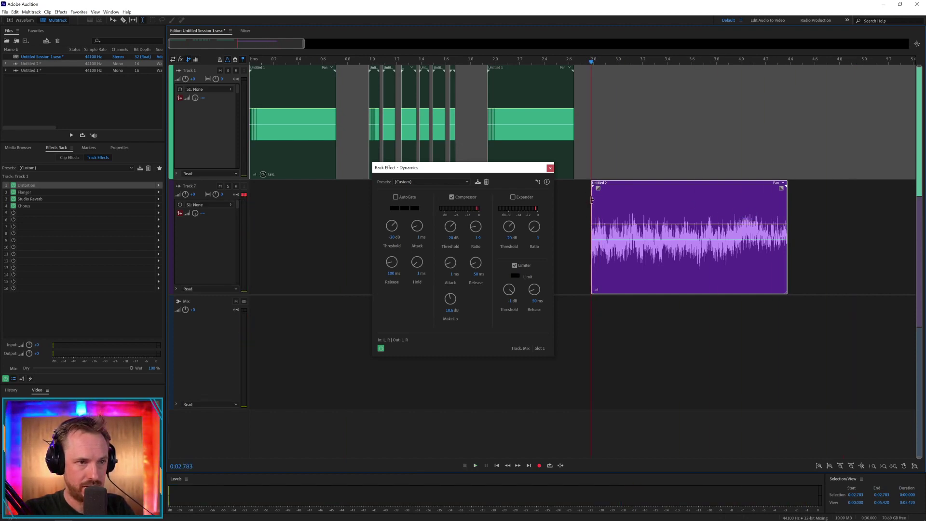
# Step: Trim the start of the Untitled 2 noise clip on Track 7 and preview it from 1.850 s
pyautogui.moveTo(592, 200)
pyautogui.mouseDown()
pyautogui.moveTo(725, 187)
pyautogui.moveTo(583, 205)
pyautogui.mouseUp()
pyautogui.press('space')
pyautogui.press('space')
pyautogui.click(477, 144)
pyautogui.press('space')
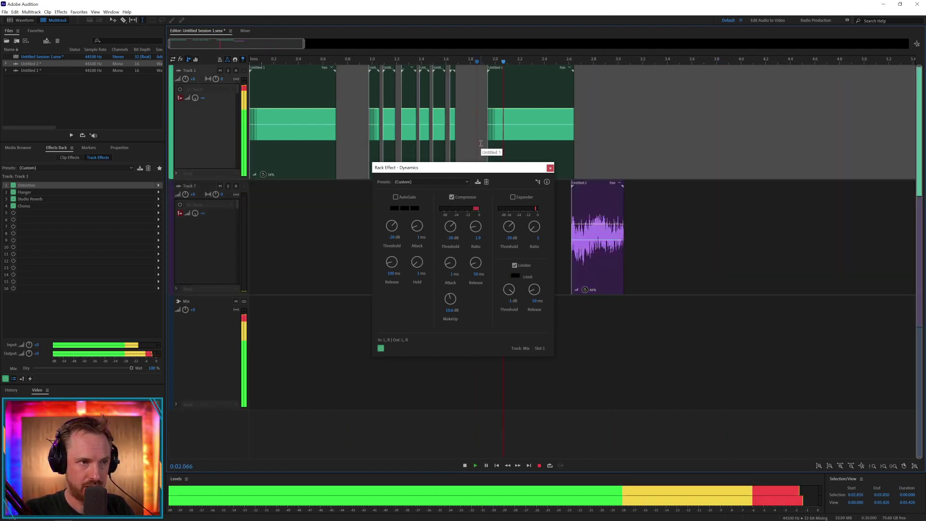
# Step: Nudge the noise clip slightly earlier, replay it, and select the 1.886–5.337 s range
pyautogui.press('space')
pyautogui.moveTo(588, 183)
pyautogui.mouseDown()
pyautogui.moveTo(544, 191)
pyautogui.moveTo(588, 186)
pyautogui.mouseUp()
pyautogui.press('space')
pyautogui.press('space')
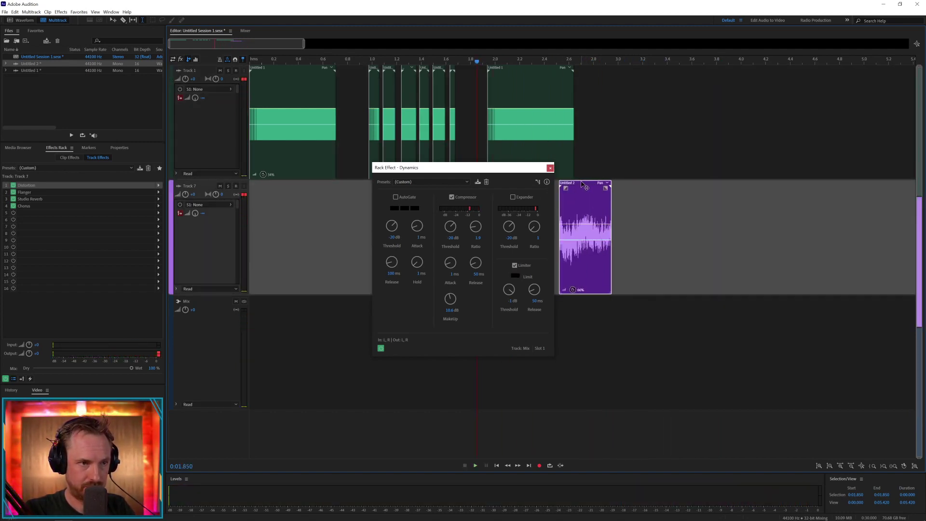
pyautogui.press('space')
pyautogui.press('space')
pyautogui.moveTo(481, 120); pyautogui.dragTo(886, 124)
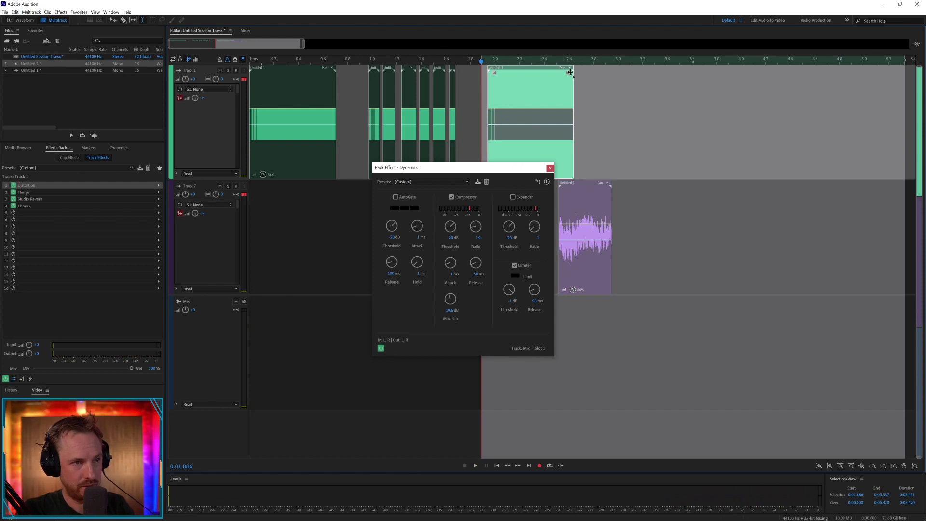
pyautogui.click(603, 77)
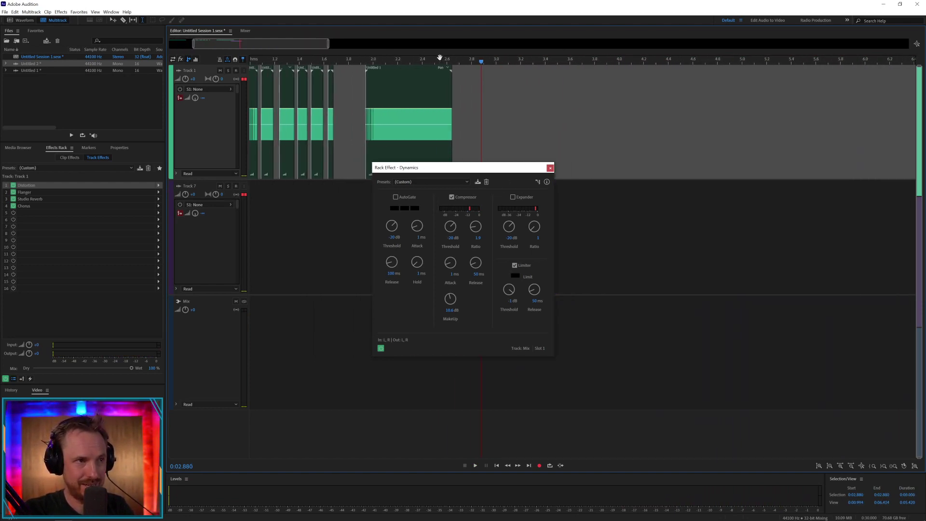
pyautogui.press('Home')
pyautogui.press('space')
pyautogui.press('space')
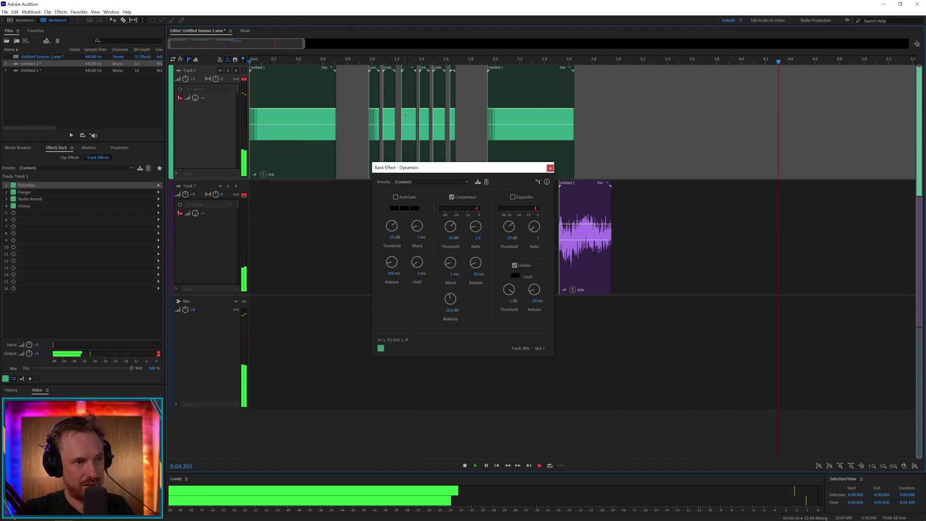
pyautogui.press('space')
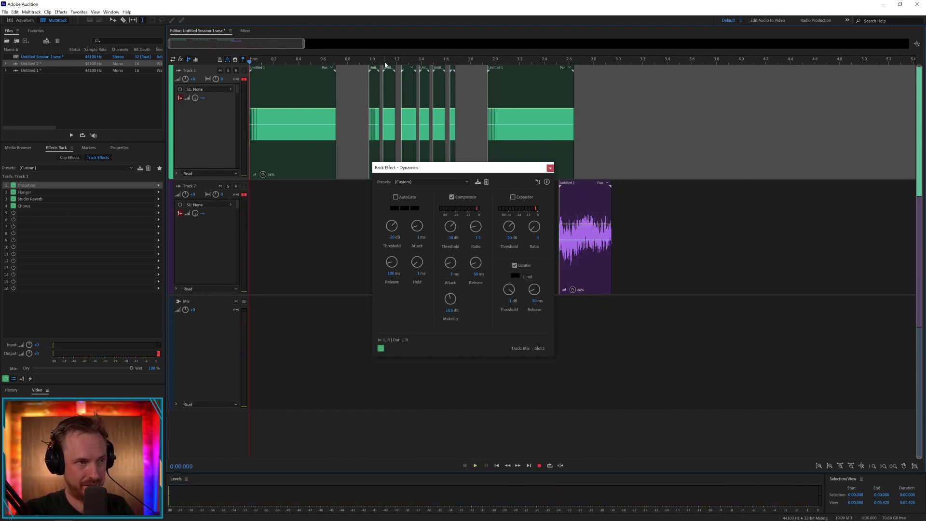